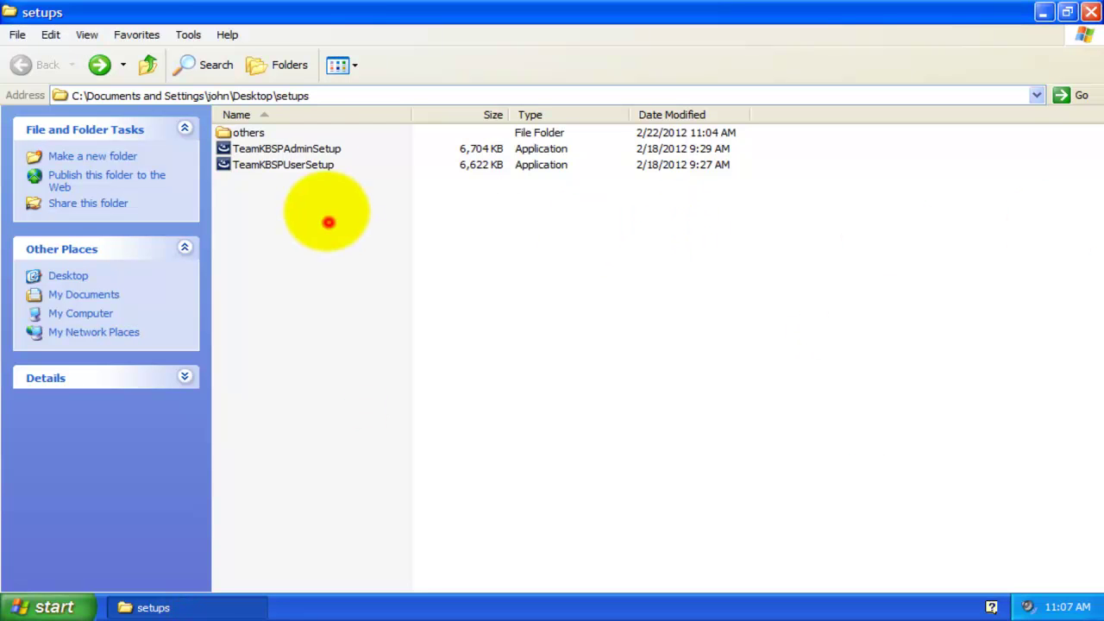
Install Team KB Admin Tool from TeamKBSPAdminSetup using the default wizard settings.
click(312, 149)
double_click(315, 148)
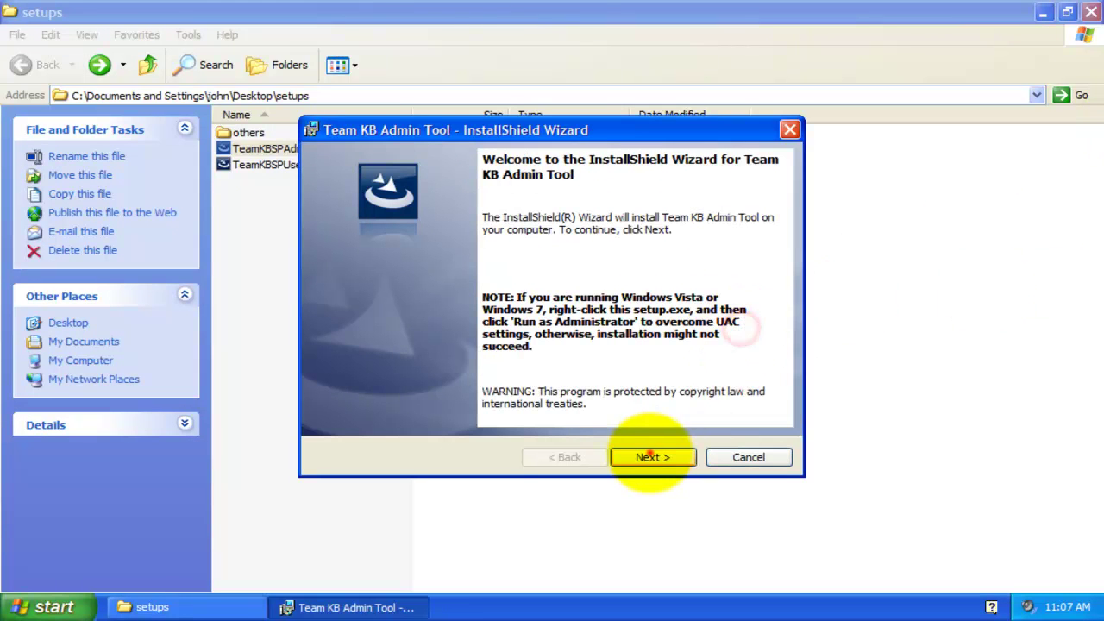
click(652, 457)
click(652, 458)
click(652, 458)
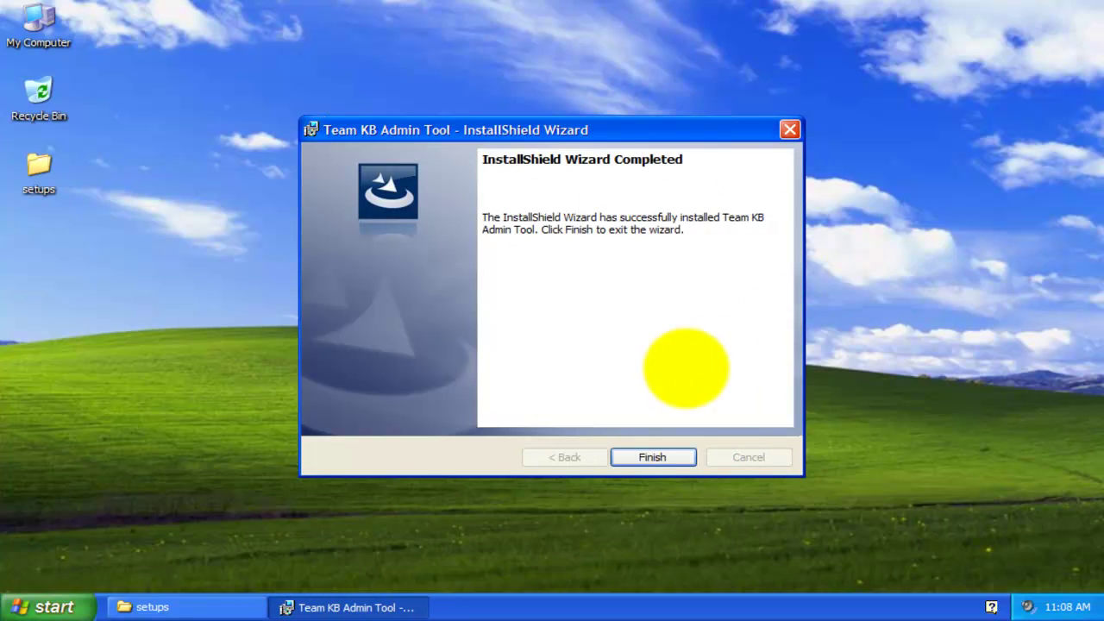
click(682, 370)
click(657, 459)
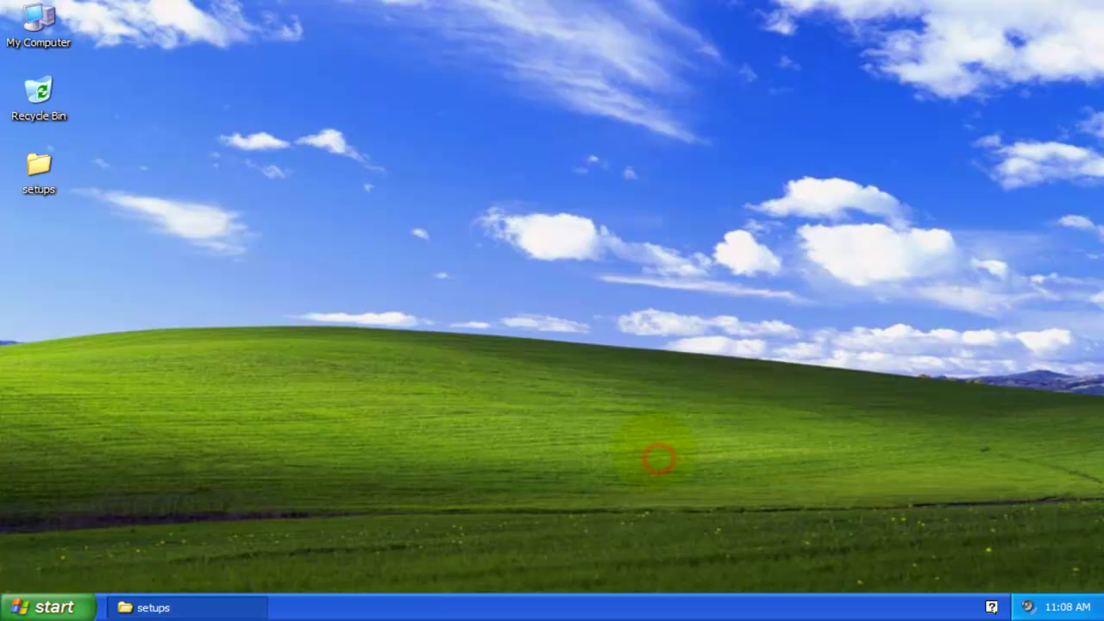
Launch Microsoft Outlook from the Start menu's E-mail entry.
click(43, 607)
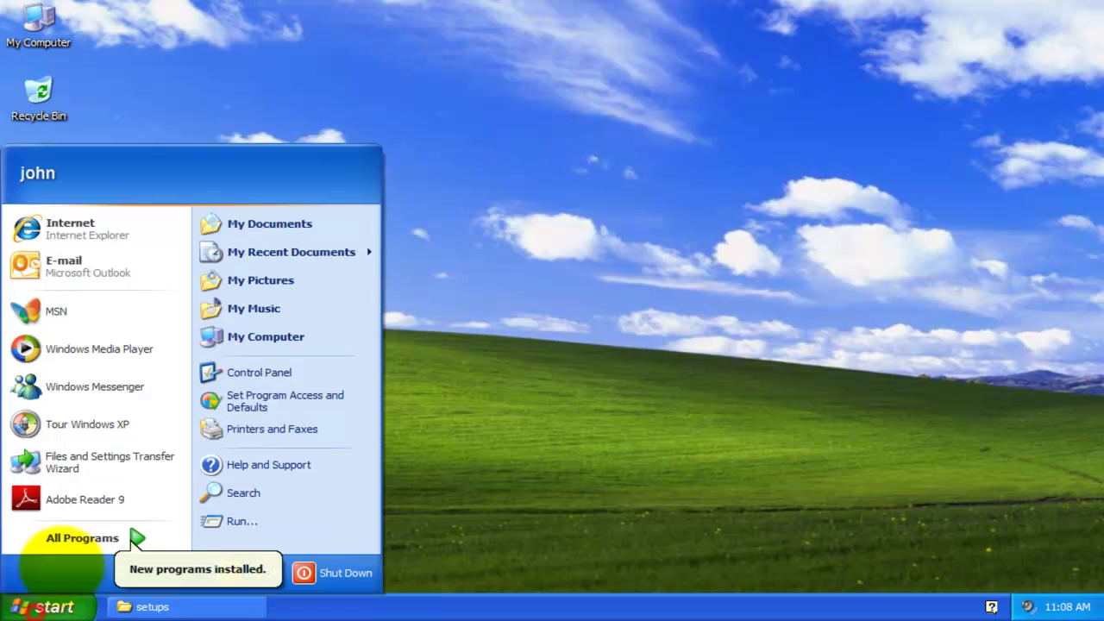
click(130, 272)
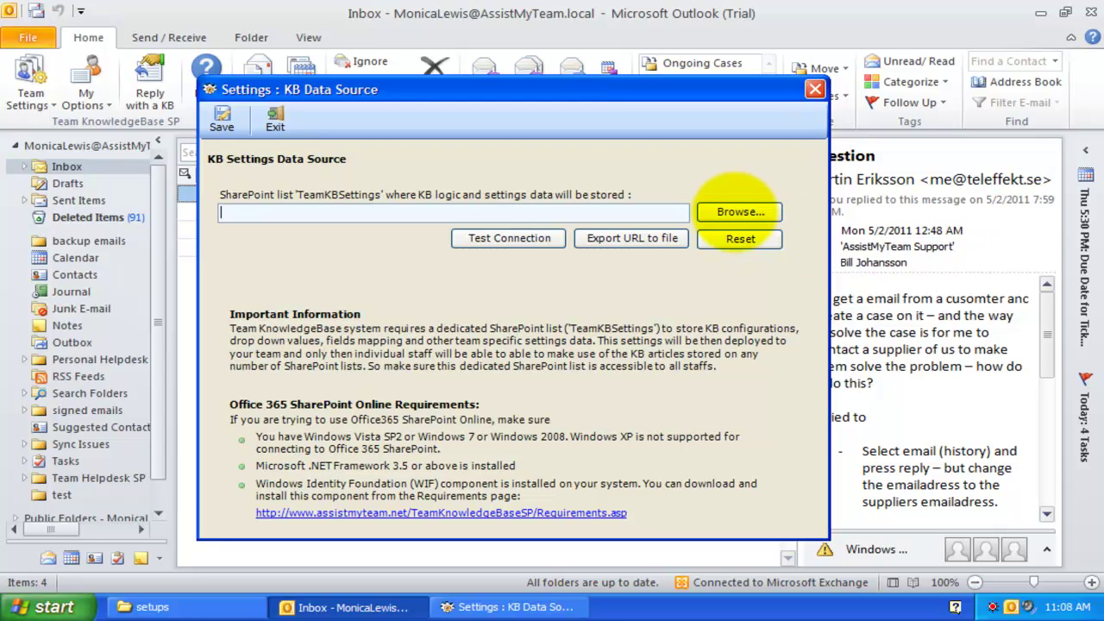
click(734, 211)
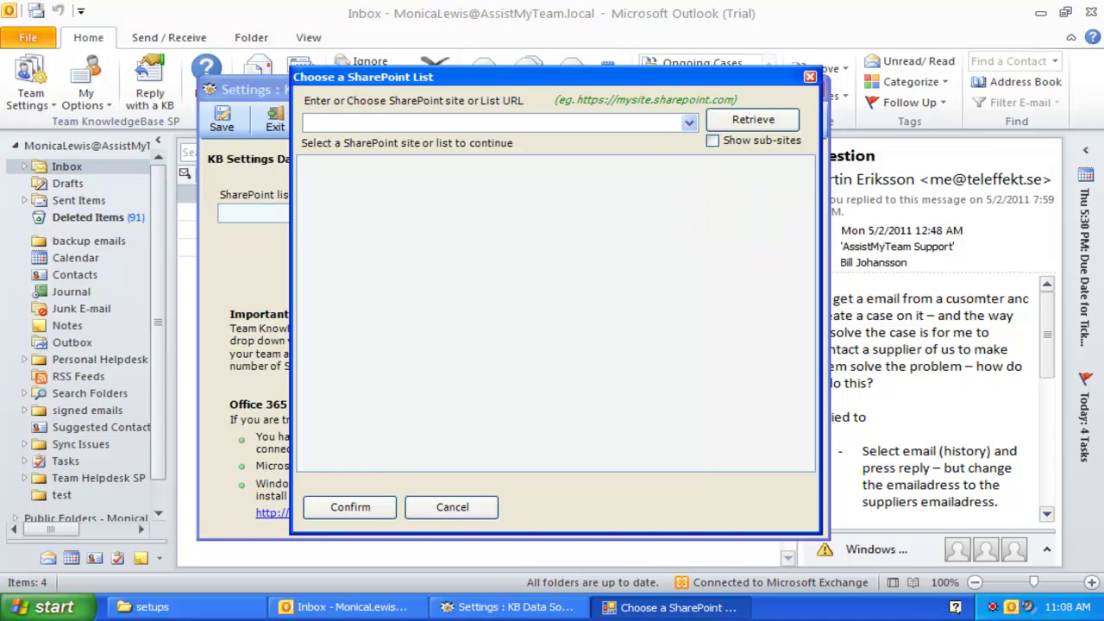
click(634, 127)
text(htt)
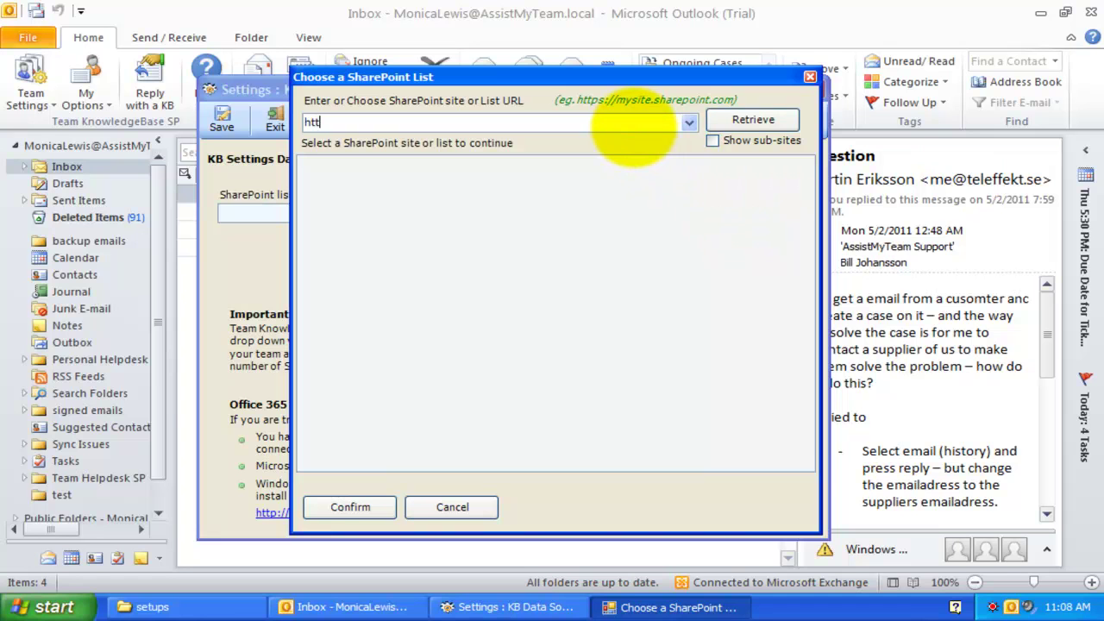
text(p://byteStation)
click(753, 120)
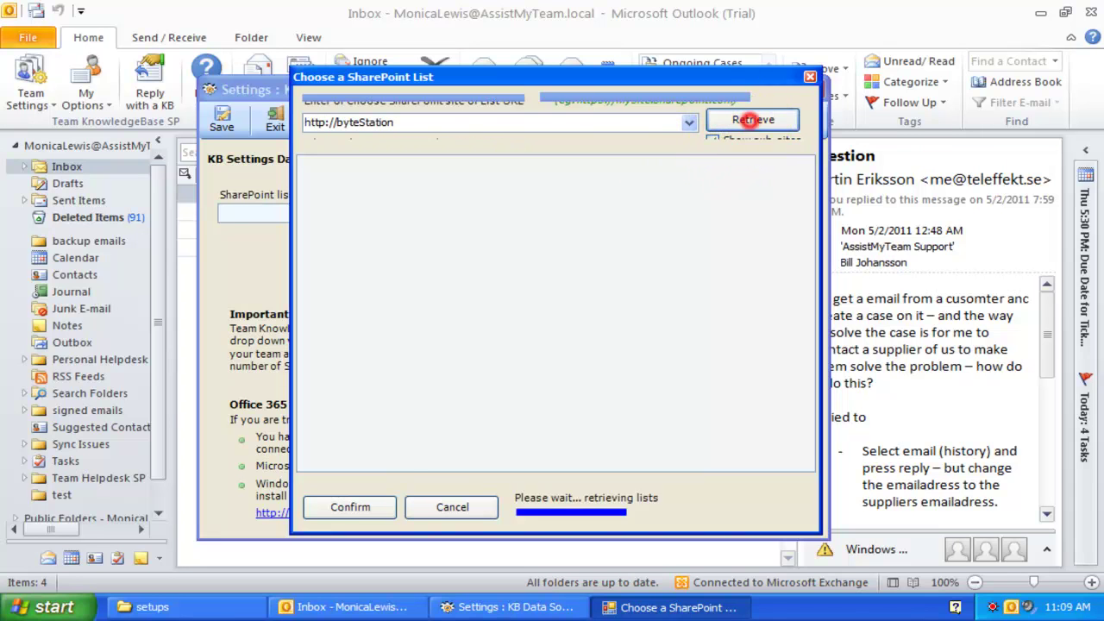
Sign in to bytestation with the account user name and password.
click(654, 296)
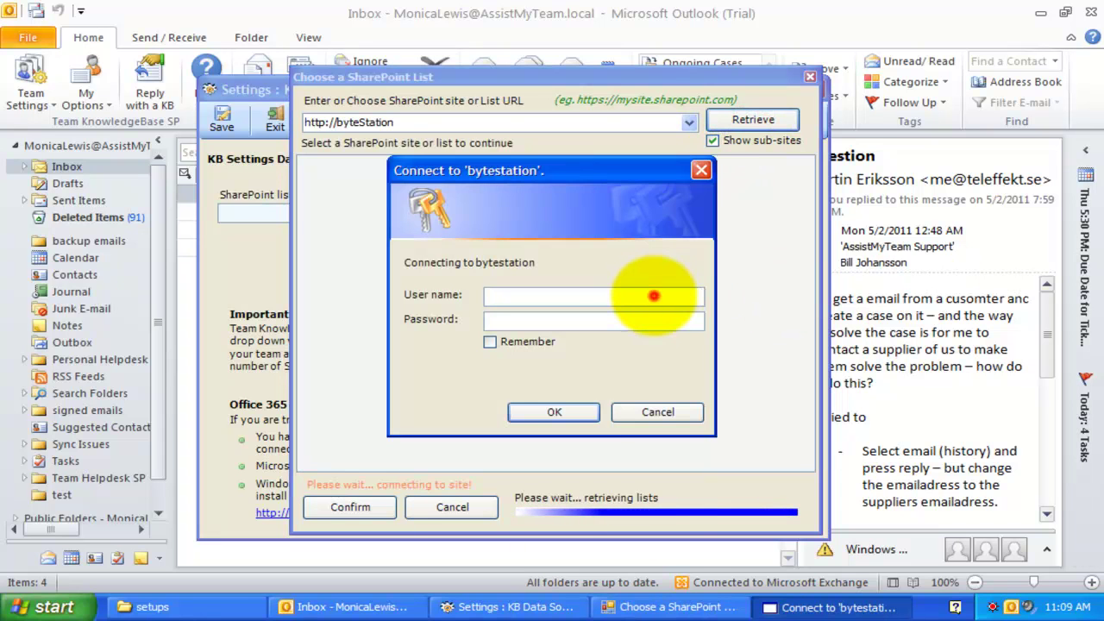
text(Joh)
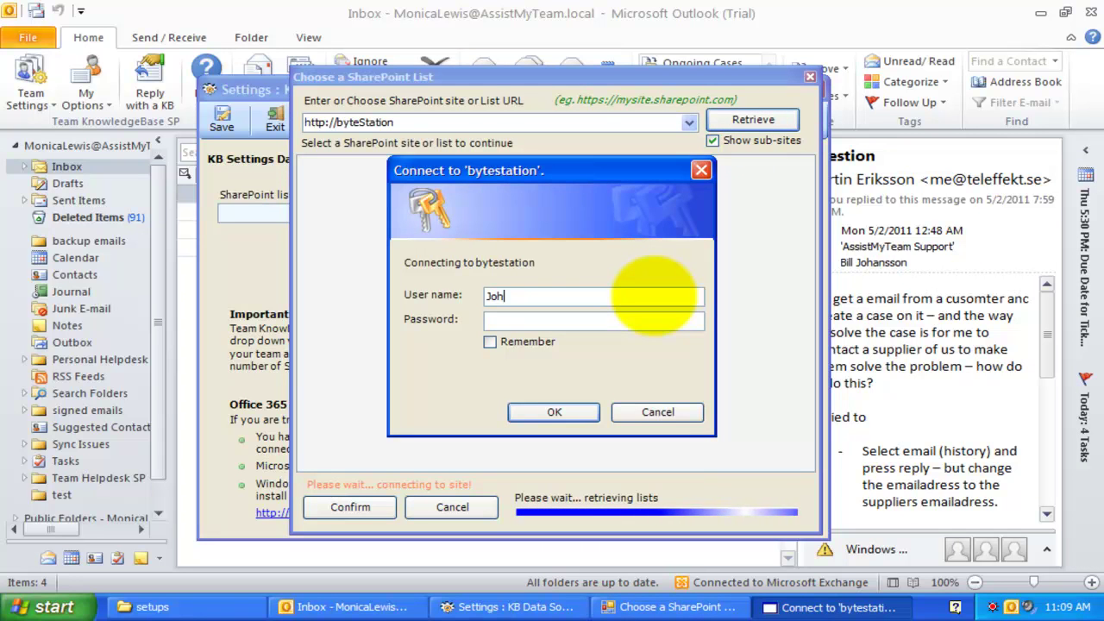
text(n Nash)
key(Tab)
text(***********)
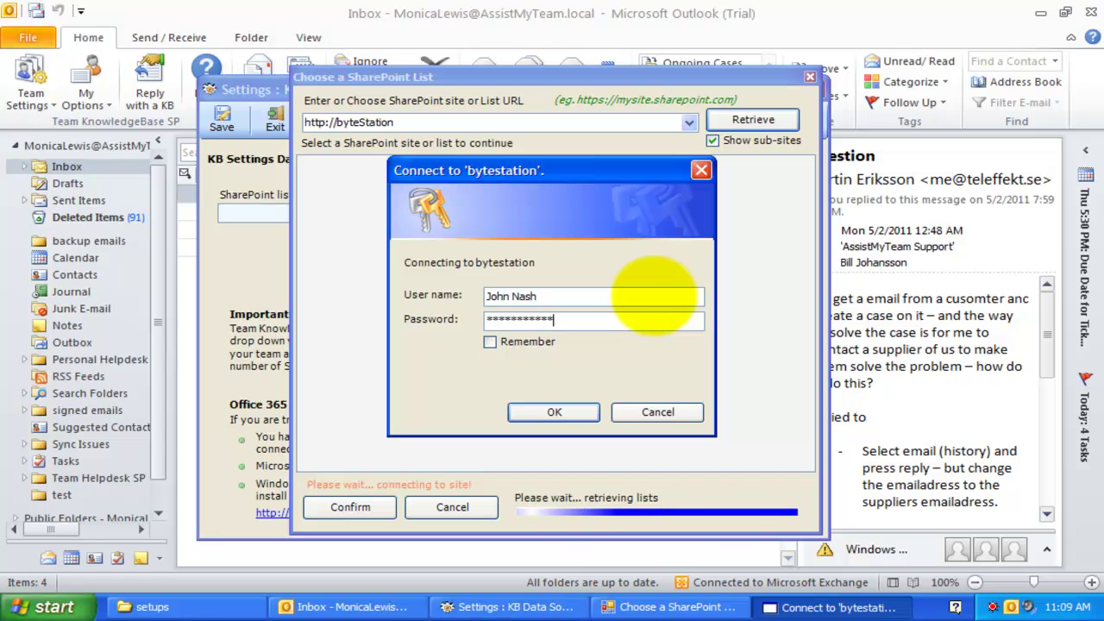
click(567, 414)
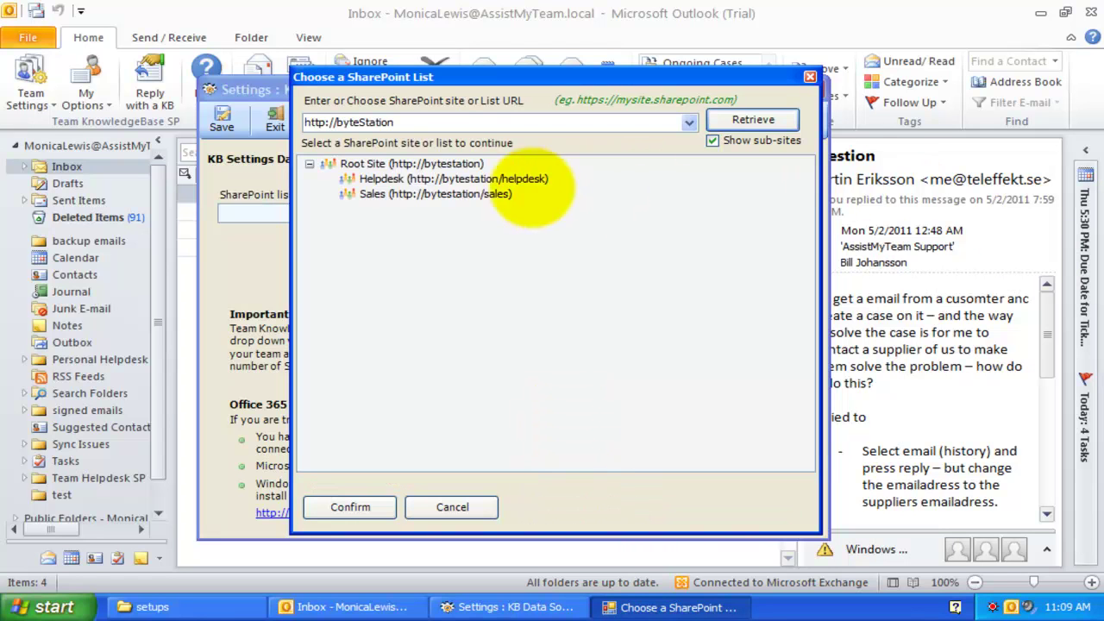
click(440, 163)
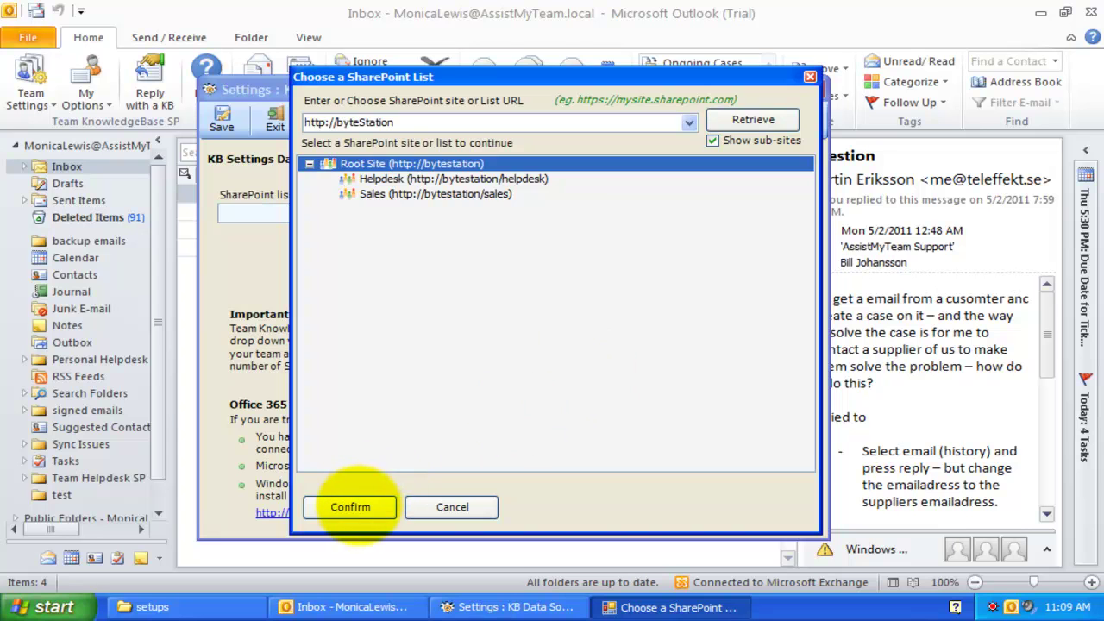
click(350, 507)
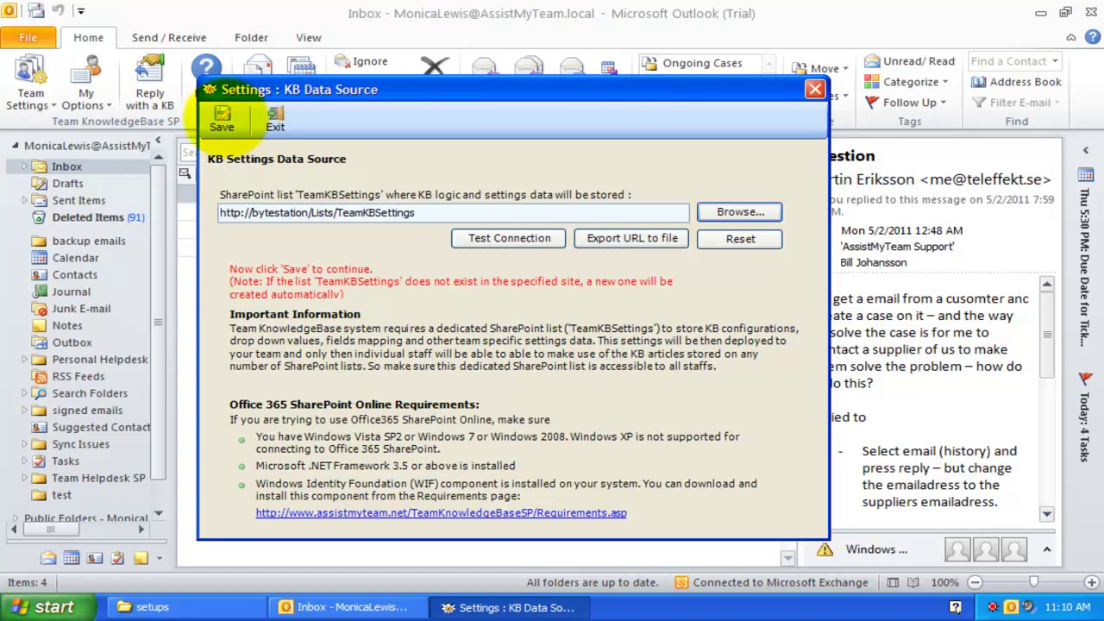
Save the KB data source and sync the team settings and mappings.
click(222, 119)
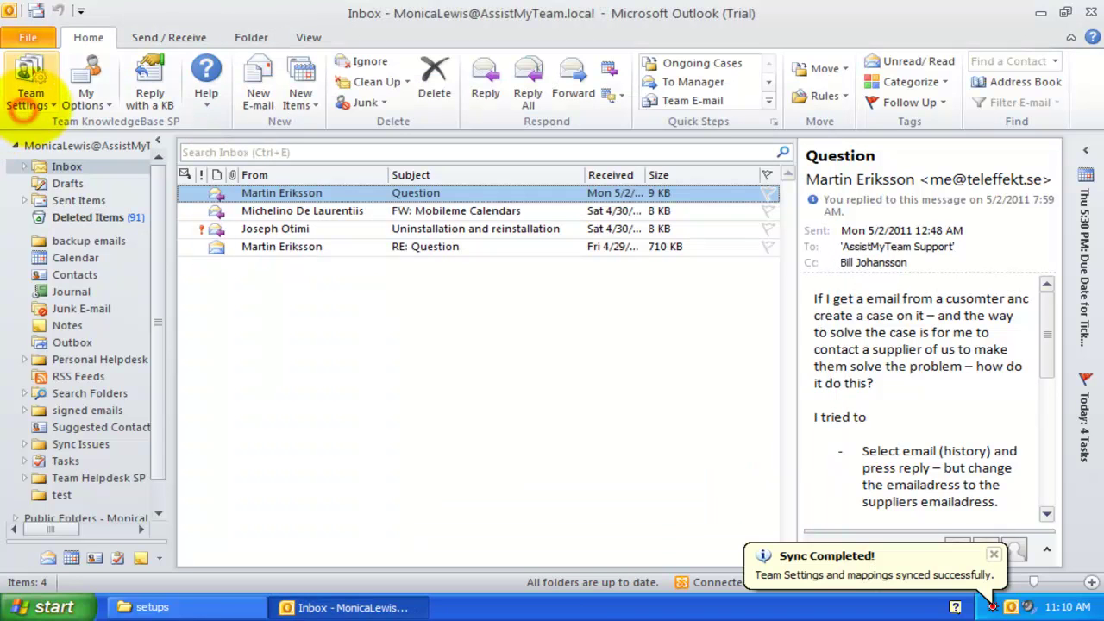
click(30, 97)
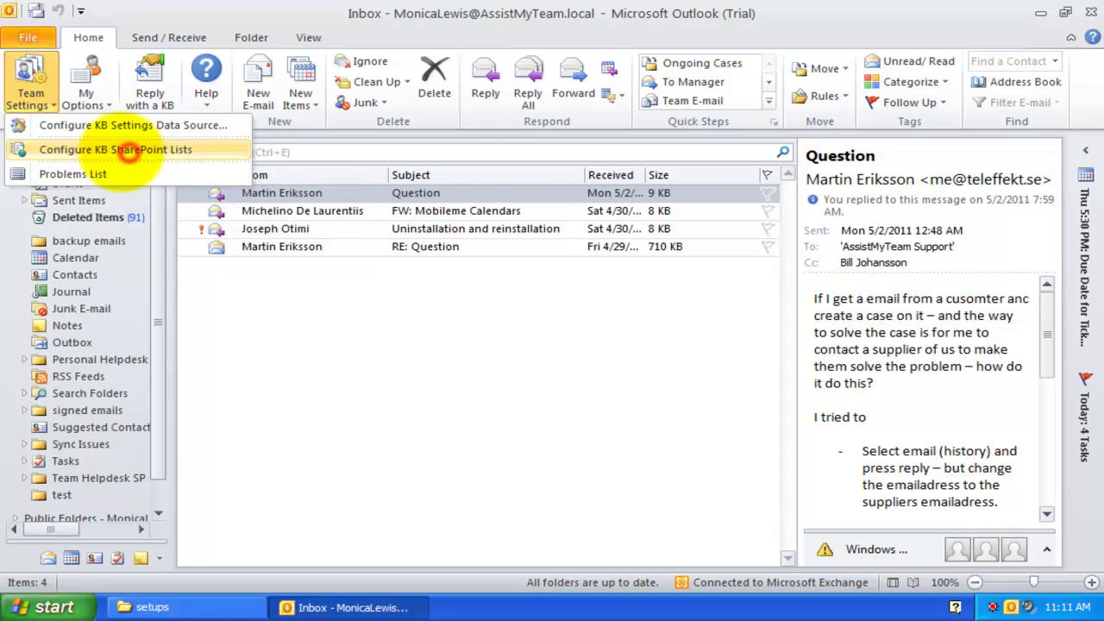
In Configure KB SharePoint Lists, start mapping a new KB list.
click(129, 151)
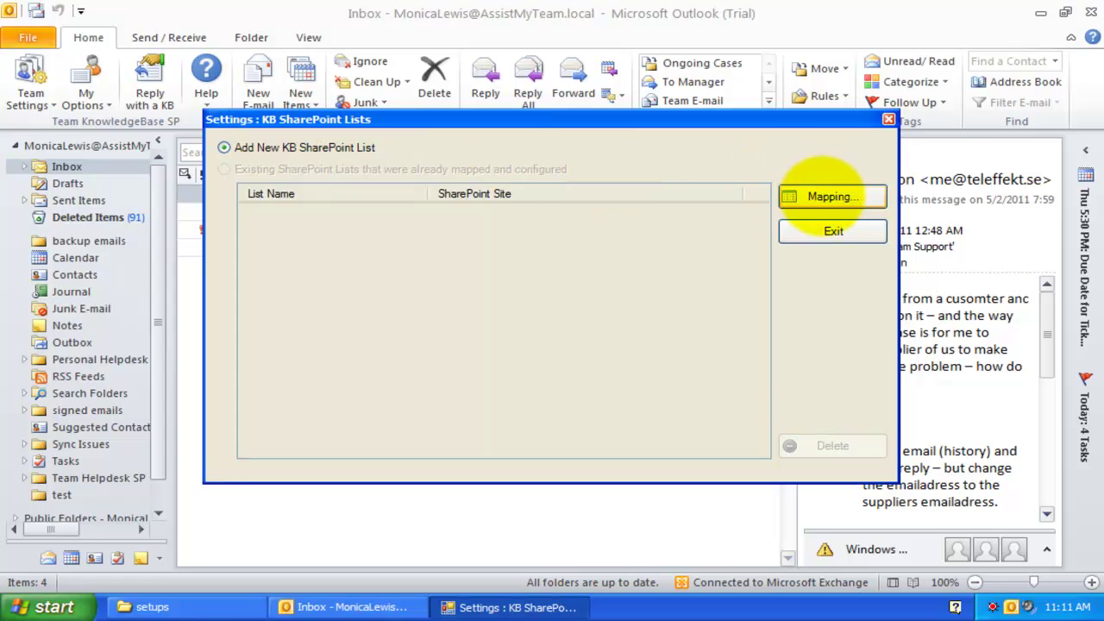
click(822, 197)
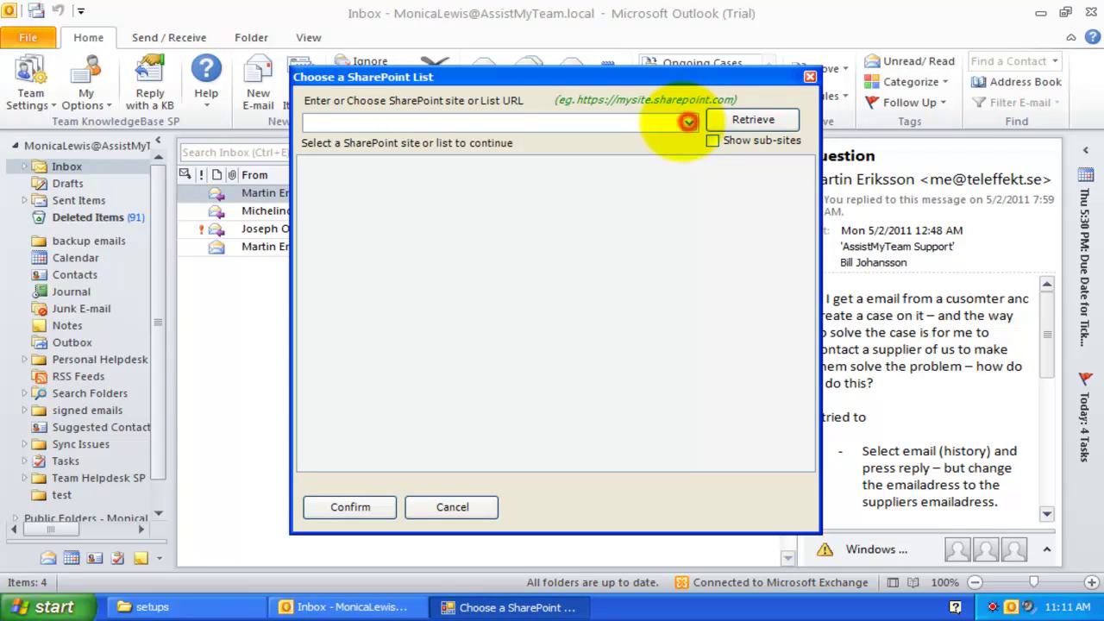
click(688, 122)
click(731, 140)
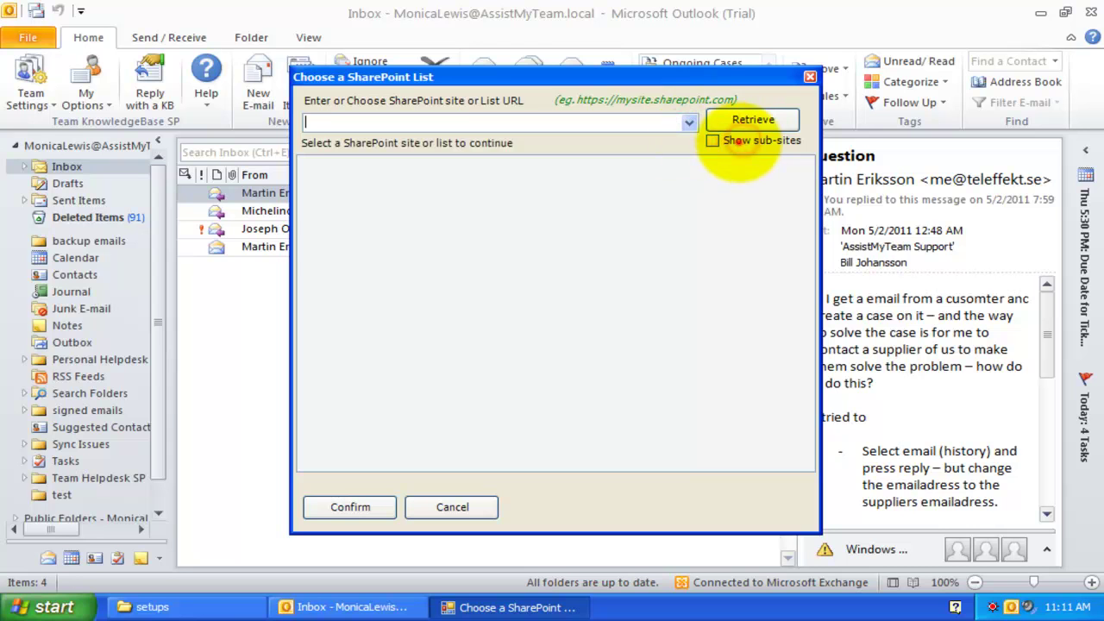
click(689, 122)
click(646, 138)
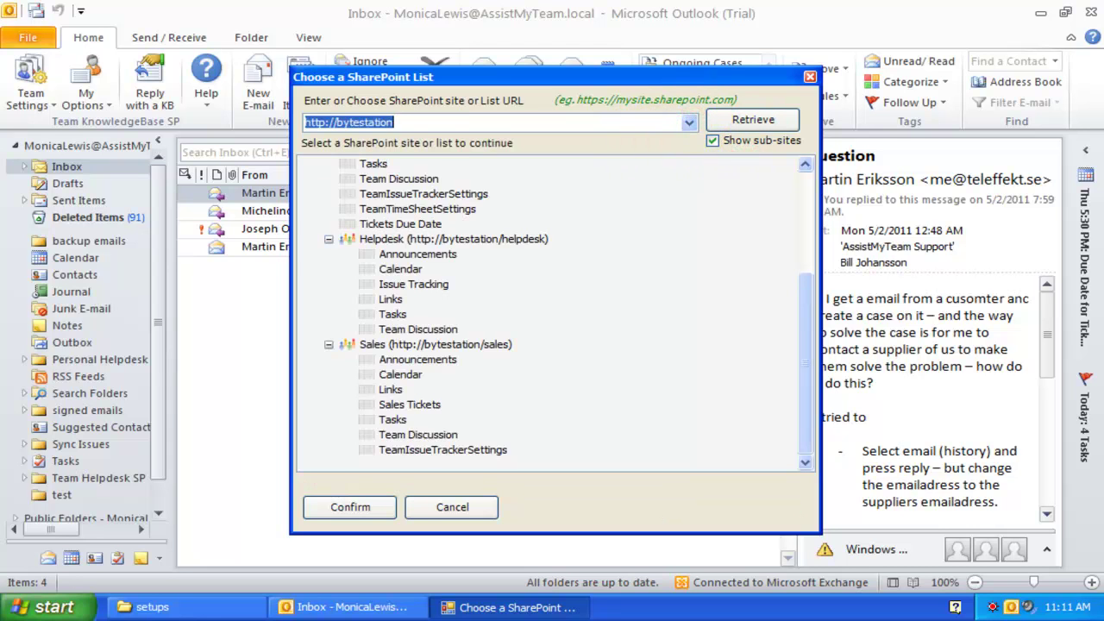
click(805, 211)
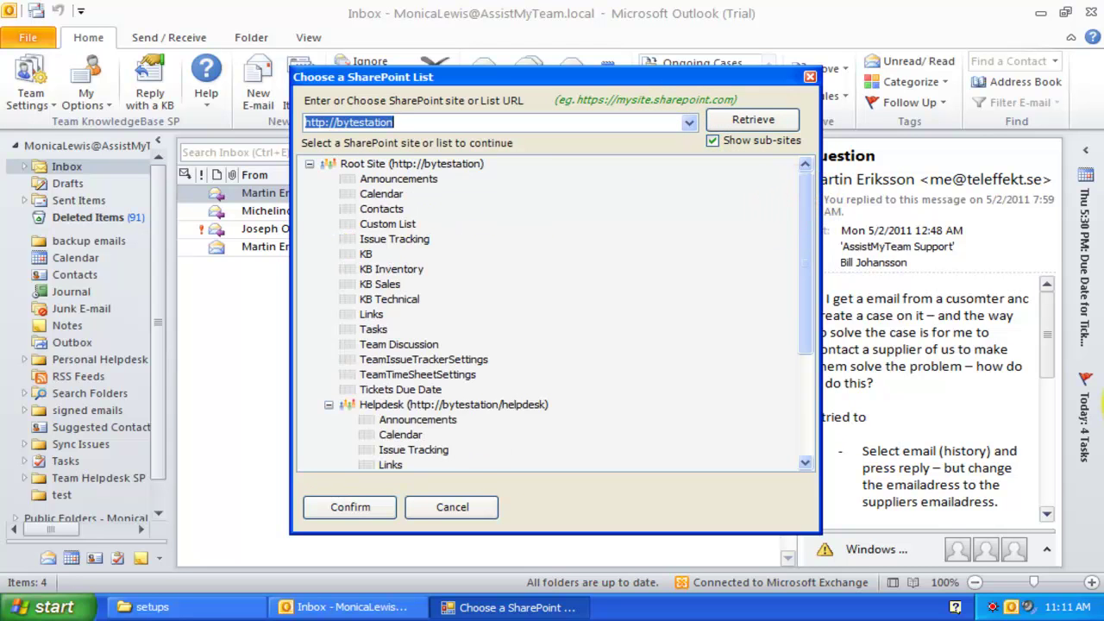
drag(799, 234, 801, 363)
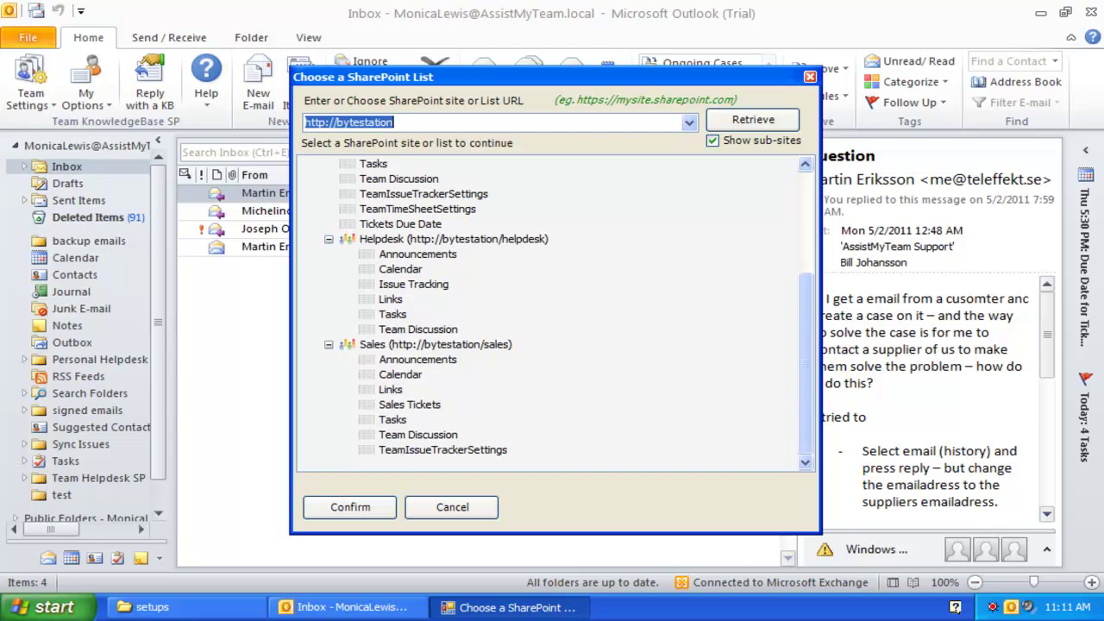
drag(802, 290, 784, 150)
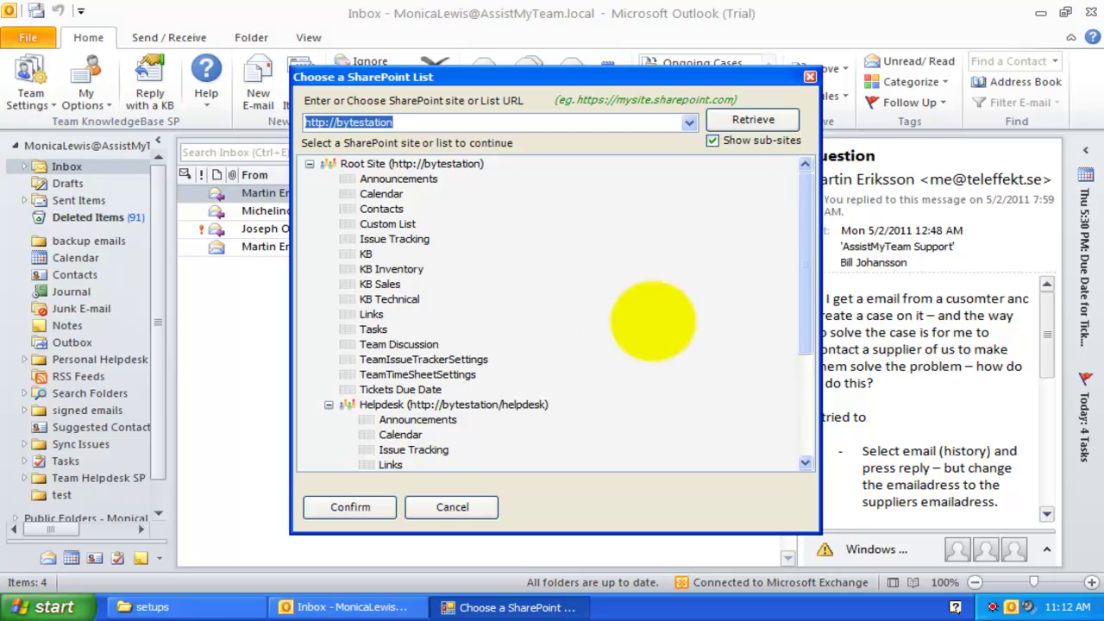
click(388, 298)
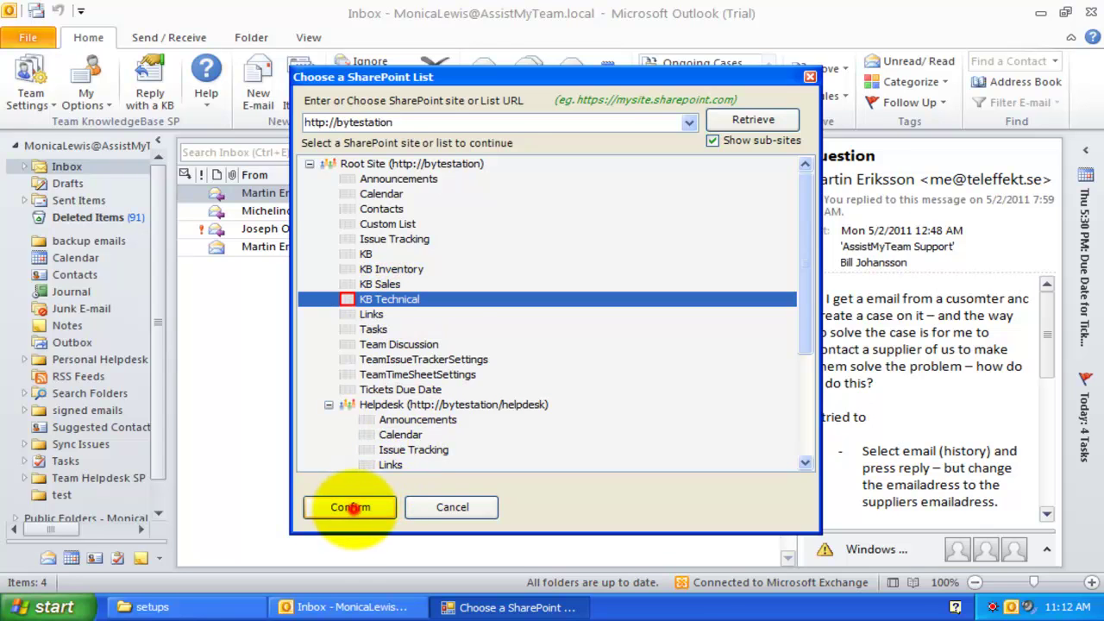
click(350, 507)
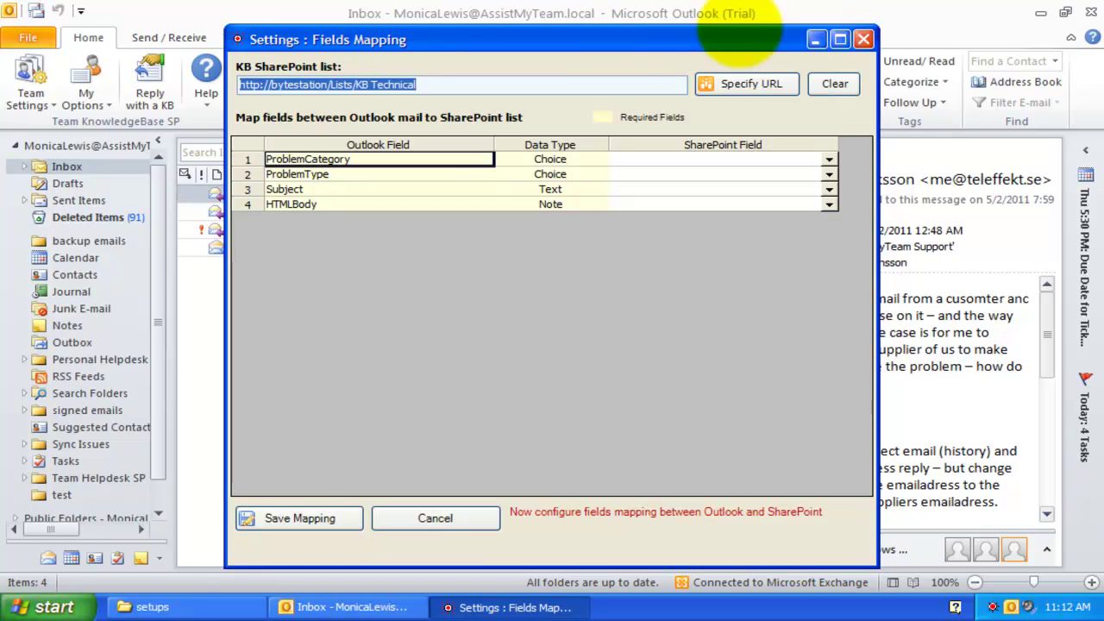
Map ProblemCategory to a new Category field and ProblemType to a new Type field.
click(455, 153)
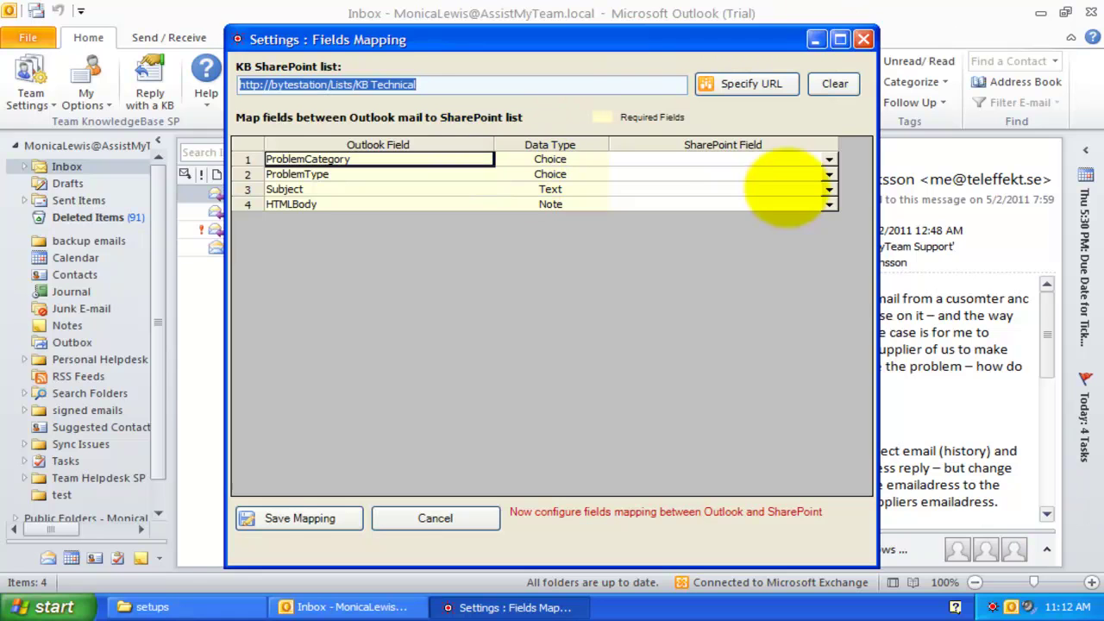
click(828, 158)
click(740, 173)
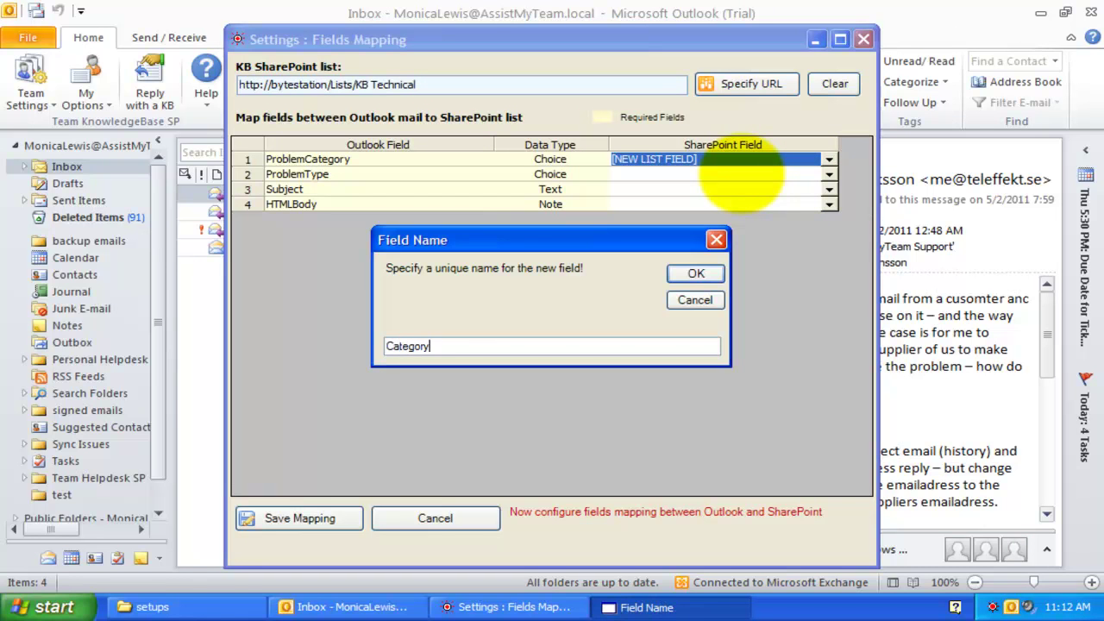
key(Return)
click(828, 175)
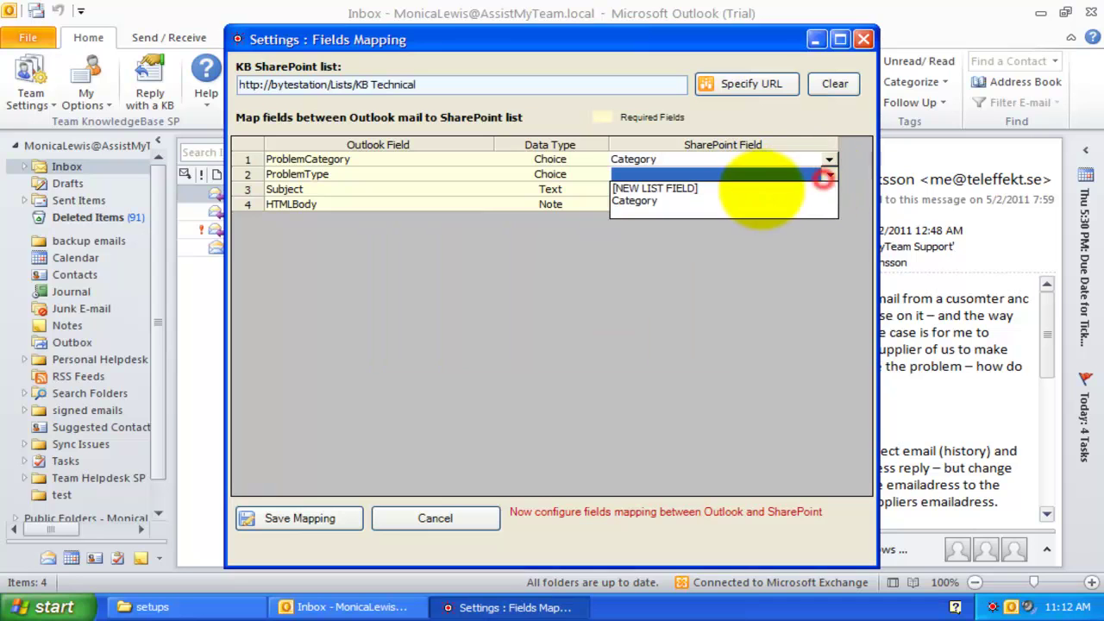
click(740, 188)
text(Type)
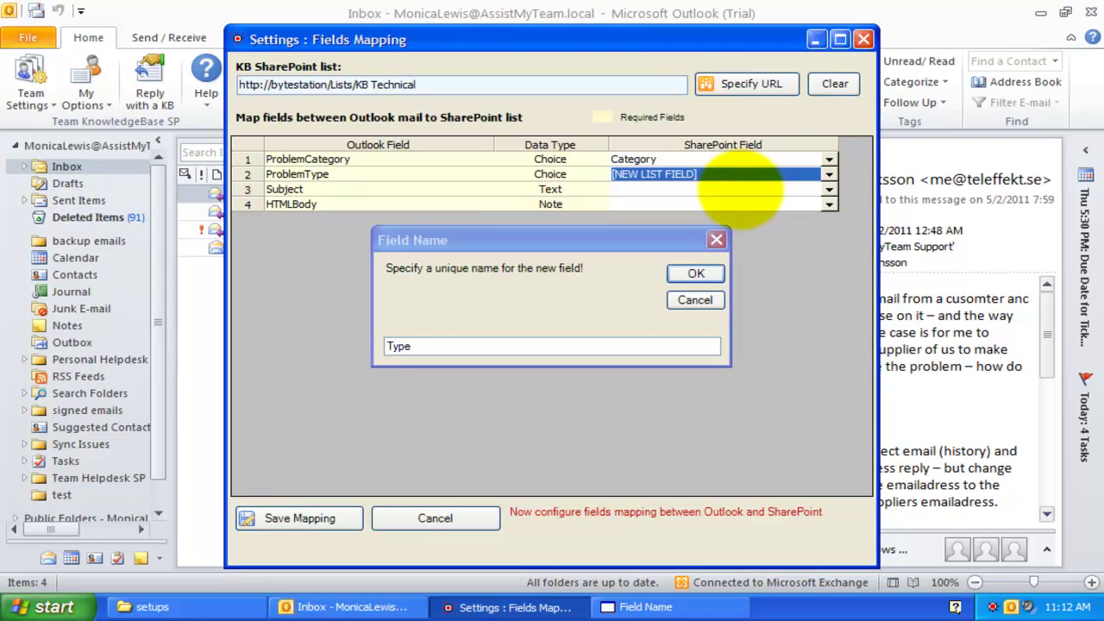
key(Return)
Map Subject to Title and HTMLBody to a new Description field.
click(476, 187)
click(828, 189)
click(697, 216)
click(691, 204)
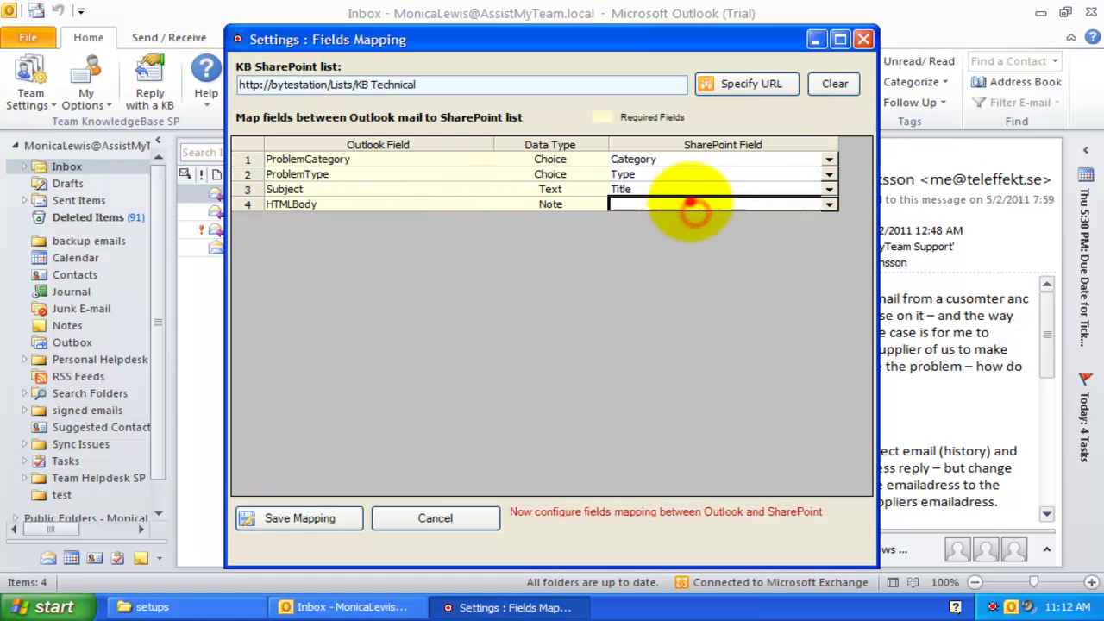
click(828, 204)
click(759, 219)
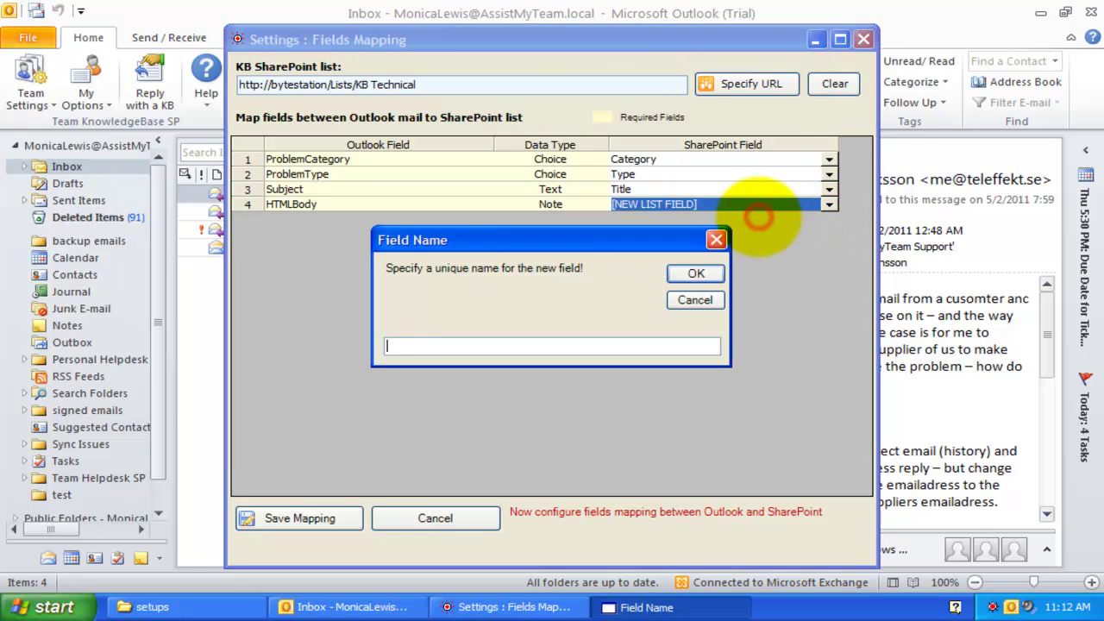
text(Description)
click(696, 272)
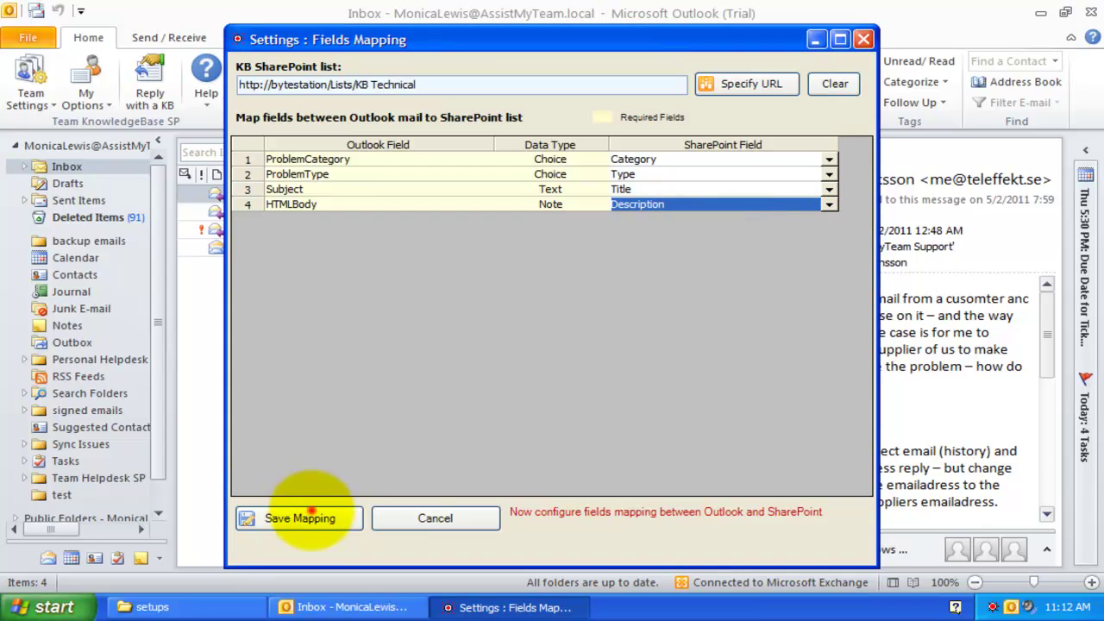
Save the KB Technical field mapping and reopen the KB SharePoint Lists configuration.
click(304, 518)
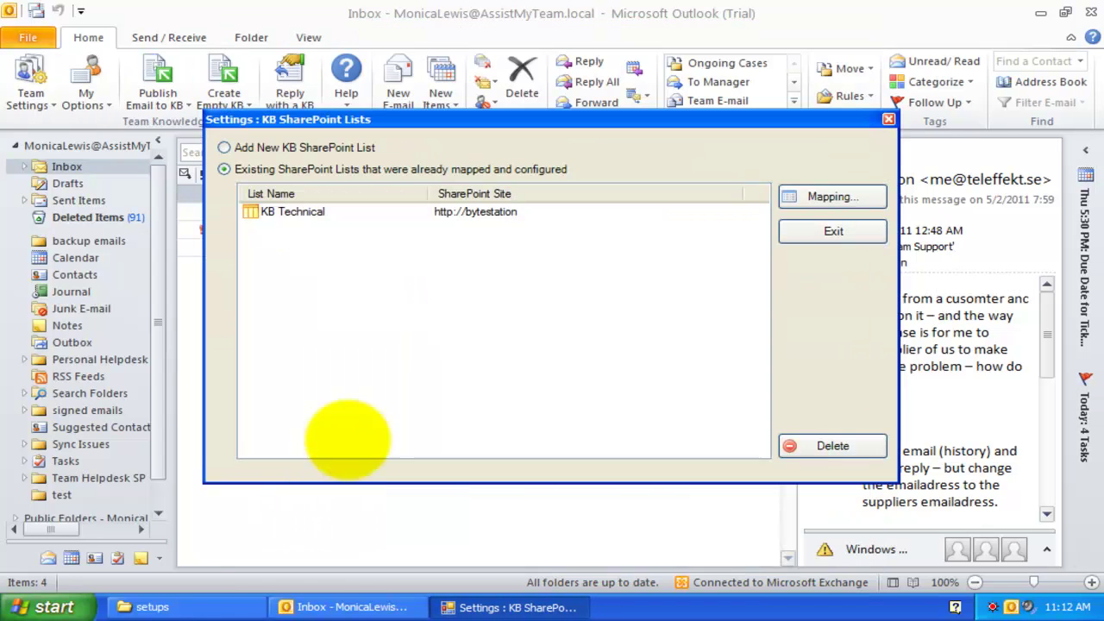
click(830, 233)
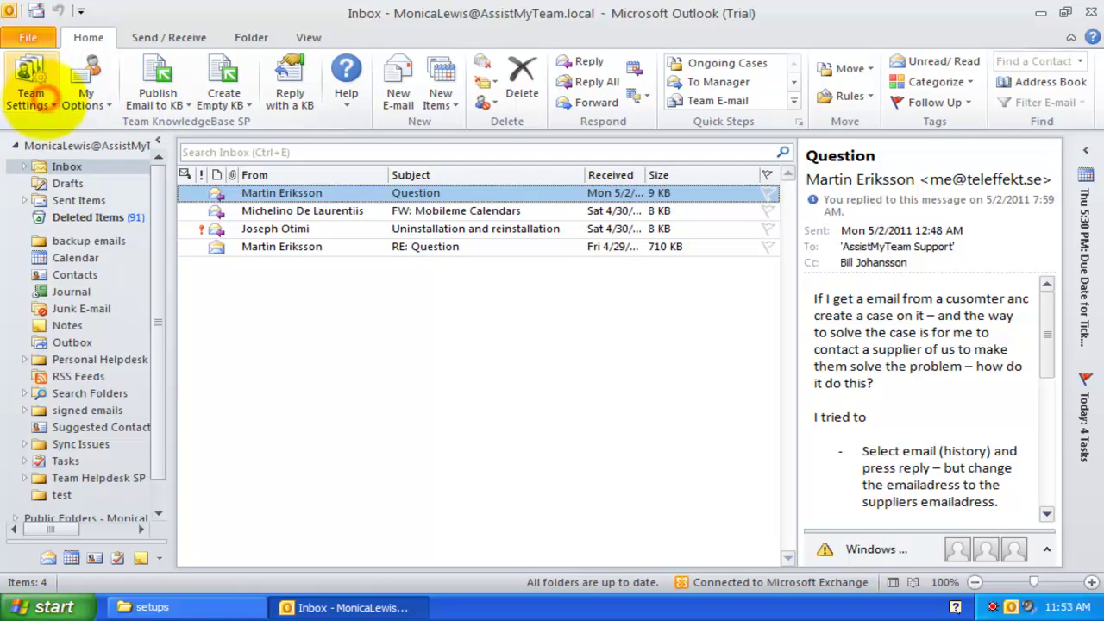
click(33, 96)
click(82, 147)
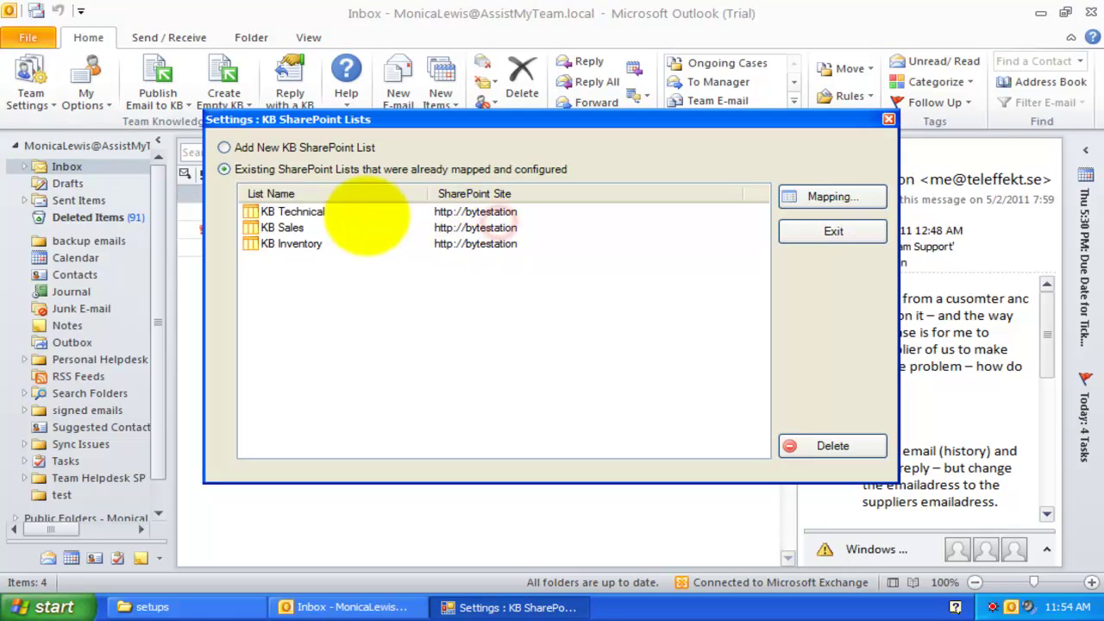
Review the KB Technical, KB Sales and KB Inventory lists and KB Technical's mapping, then exit.
click(347, 215)
click(351, 228)
click(351, 242)
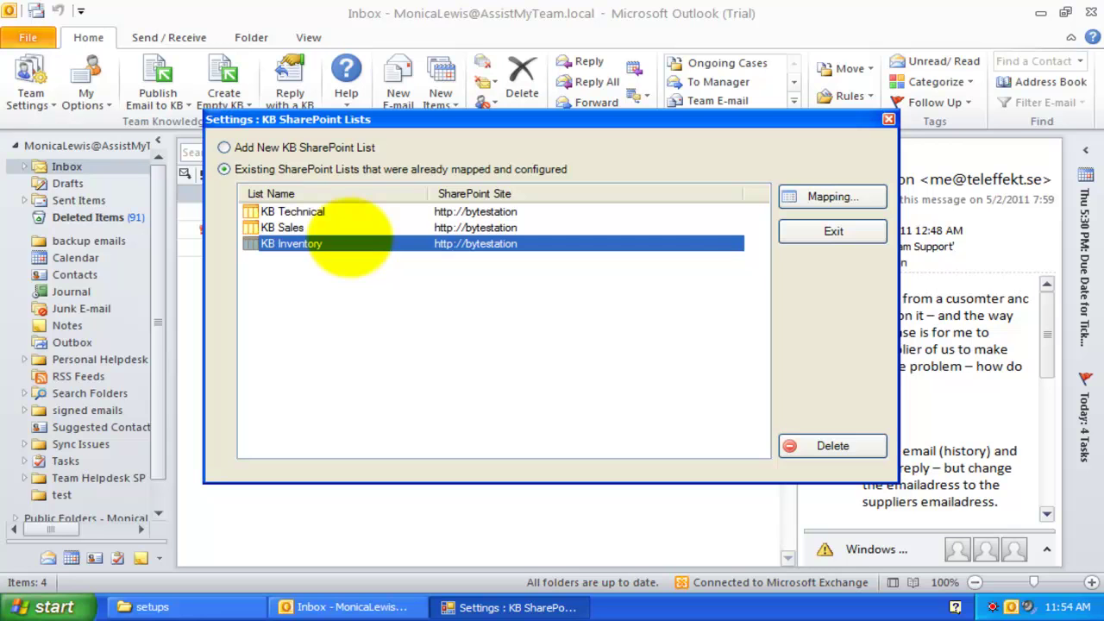
key(Up)
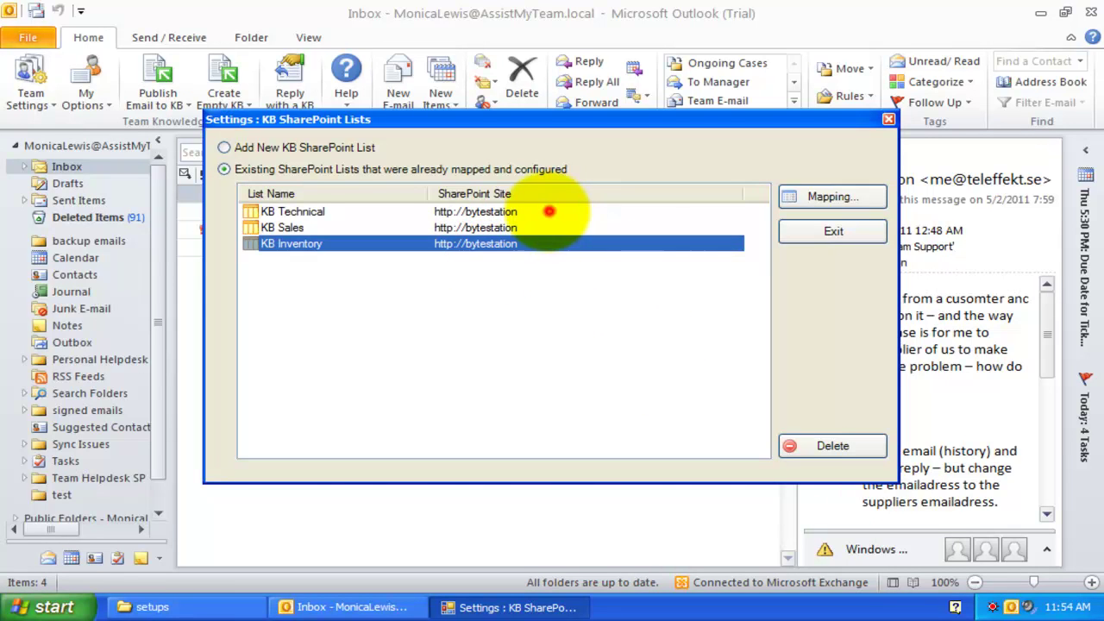
click(534, 211)
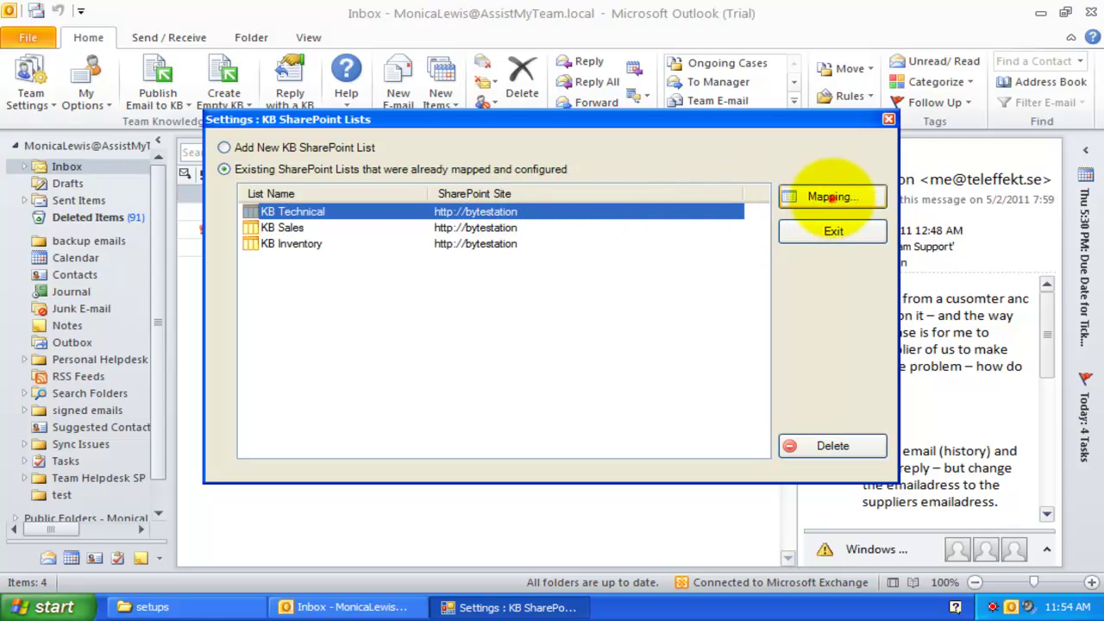
click(830, 197)
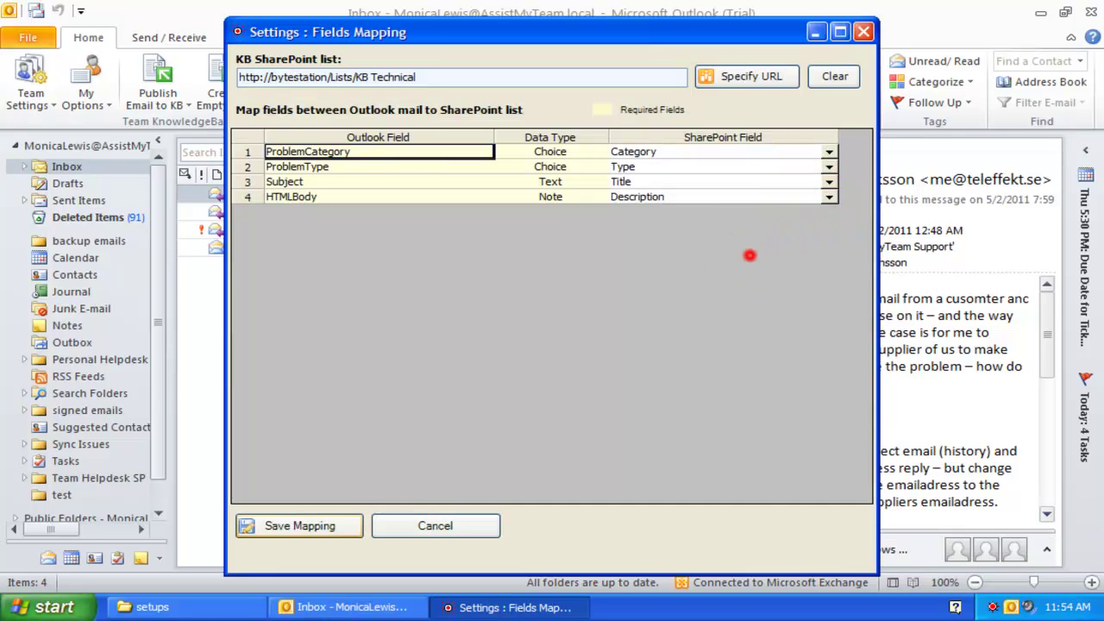
key(Escape)
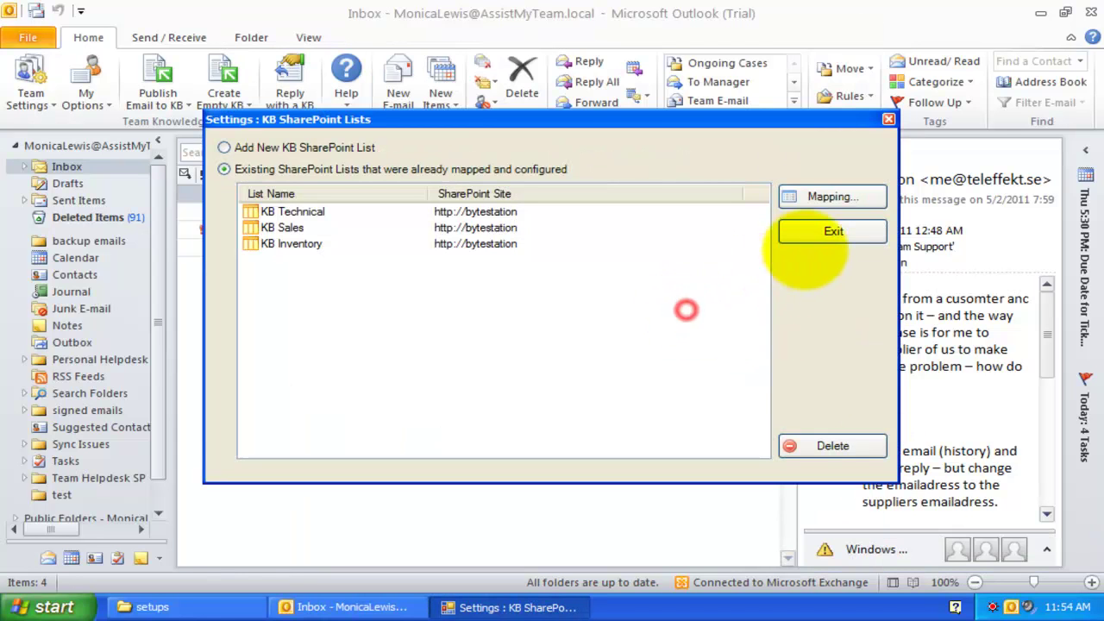
click(816, 230)
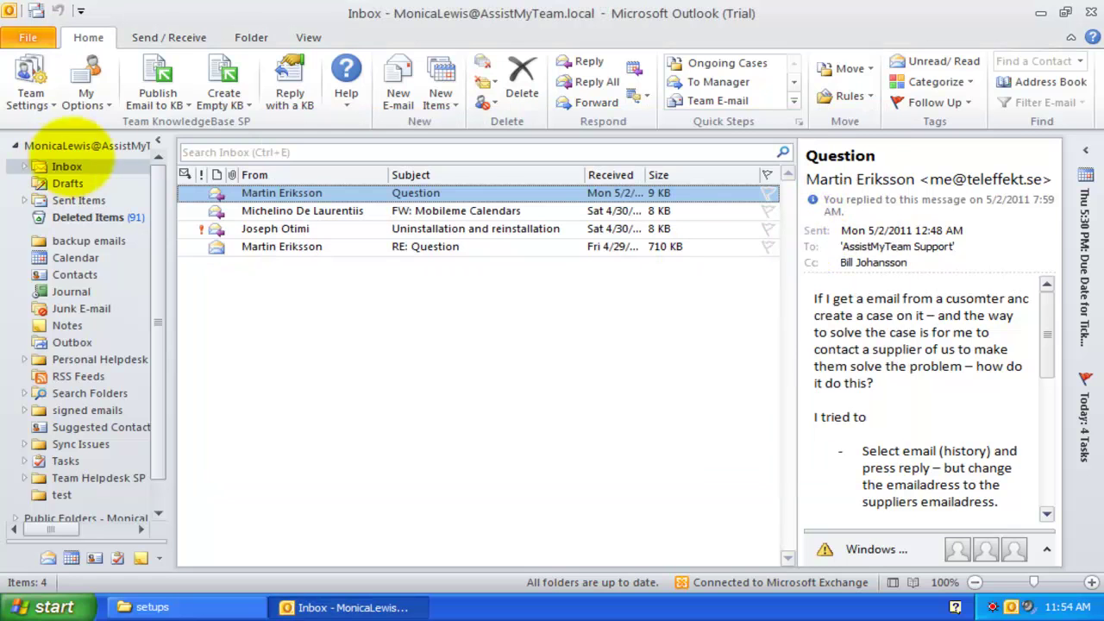
Check the KB list choices for new empty articles and for publishing emails, then dismiss them.
click(222, 99)
click(158, 100)
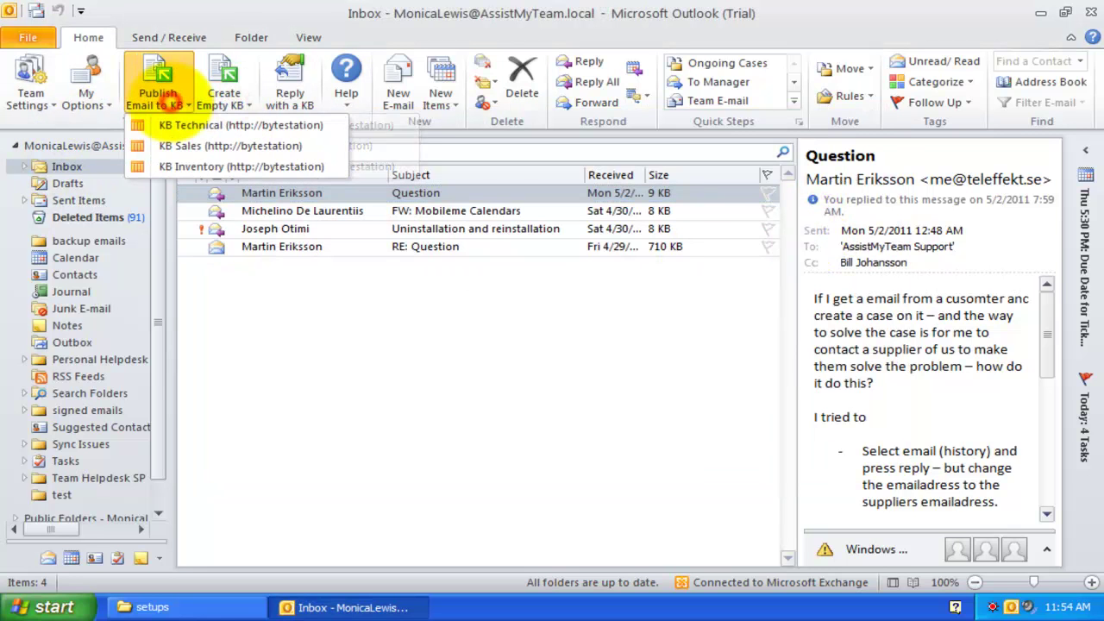
click(340, 382)
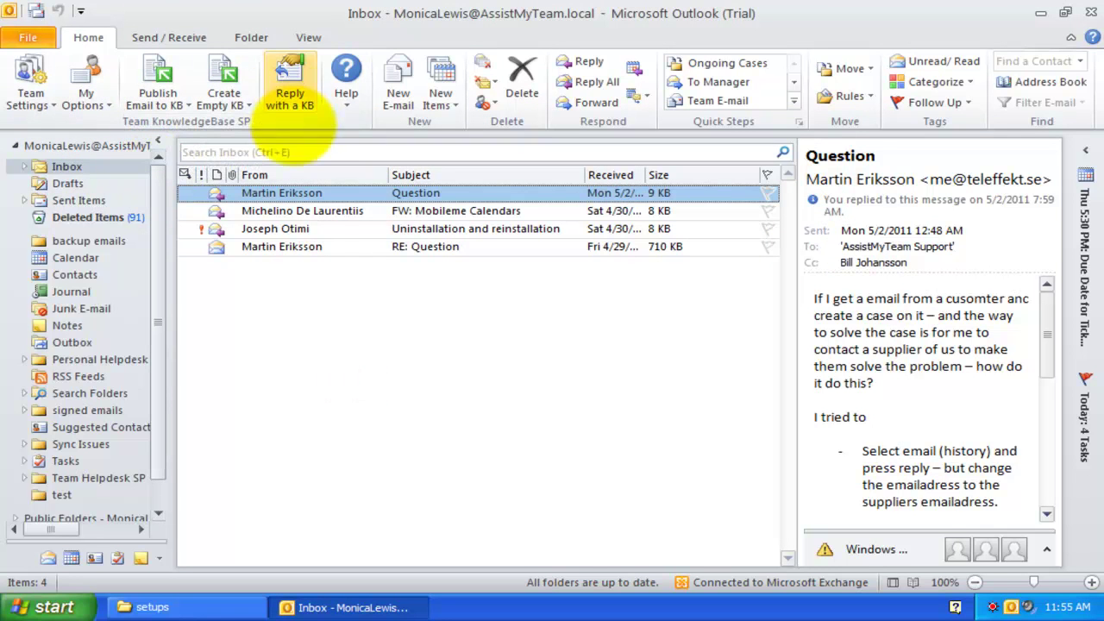
Reply to FW: Mobileme Calendars with article [8] iPhone: Making and Receiving a Call as inline HTML.
click(309, 212)
click(345, 193)
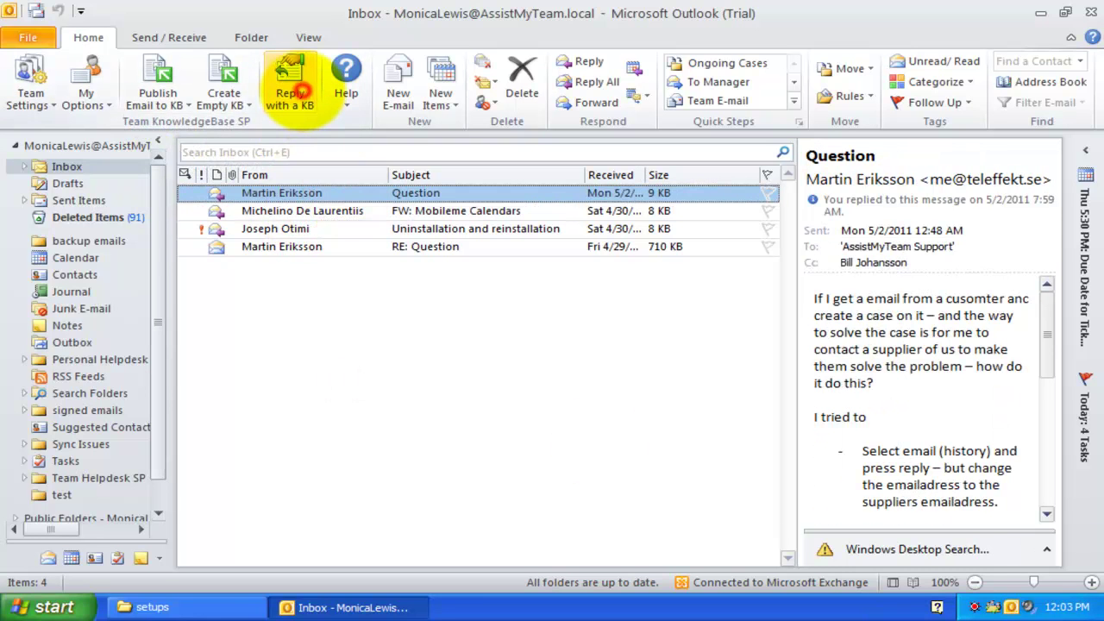
click(293, 93)
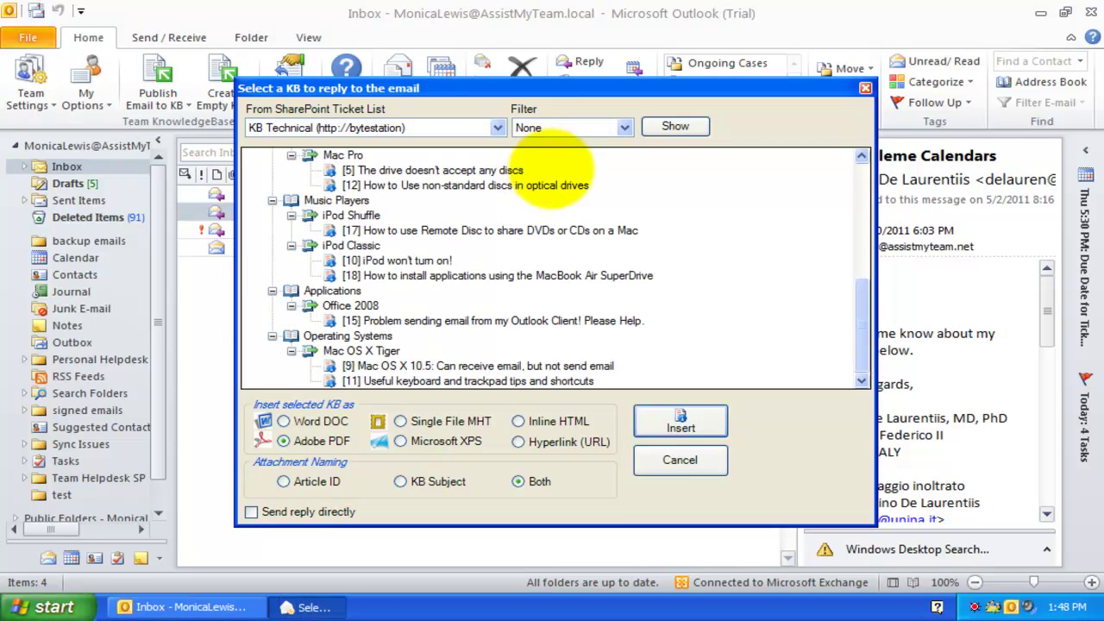
click(863, 164)
click(518, 200)
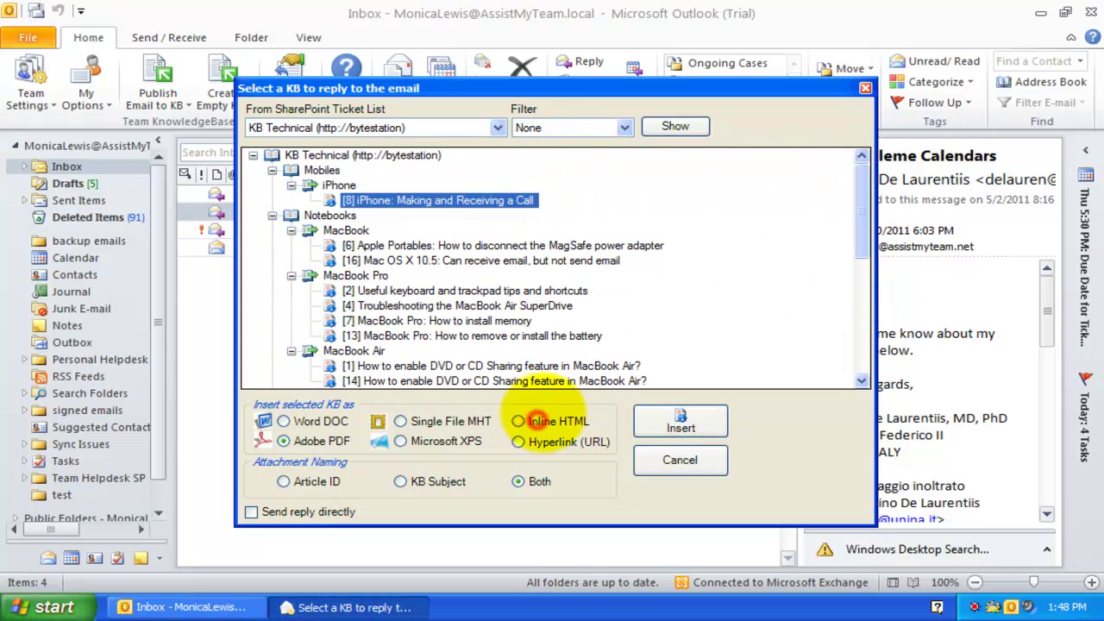
click(549, 422)
click(515, 199)
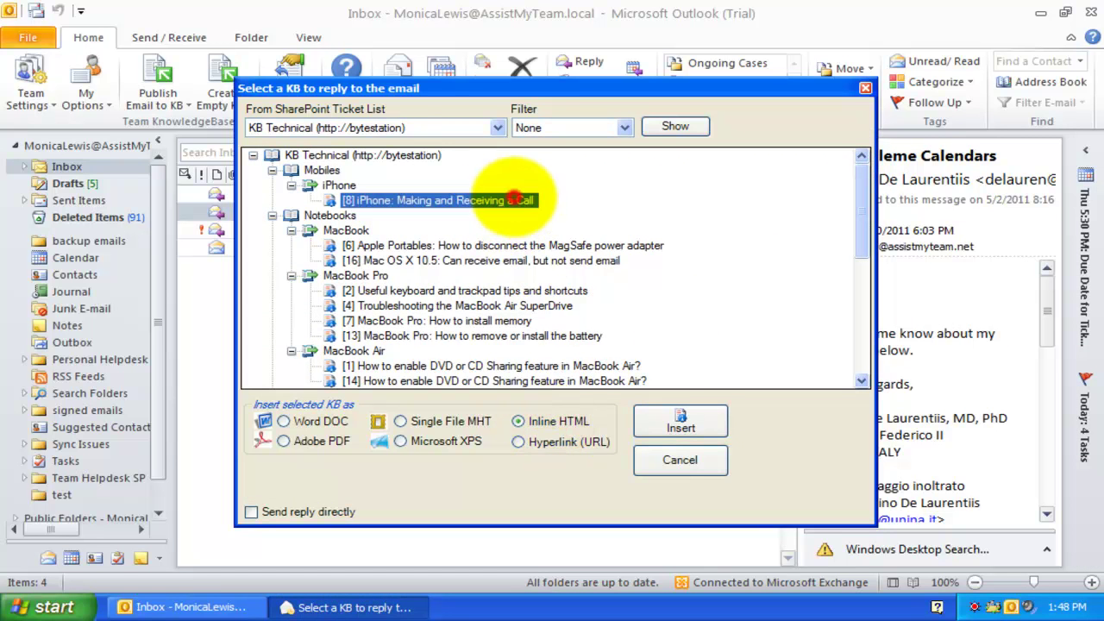
click(679, 420)
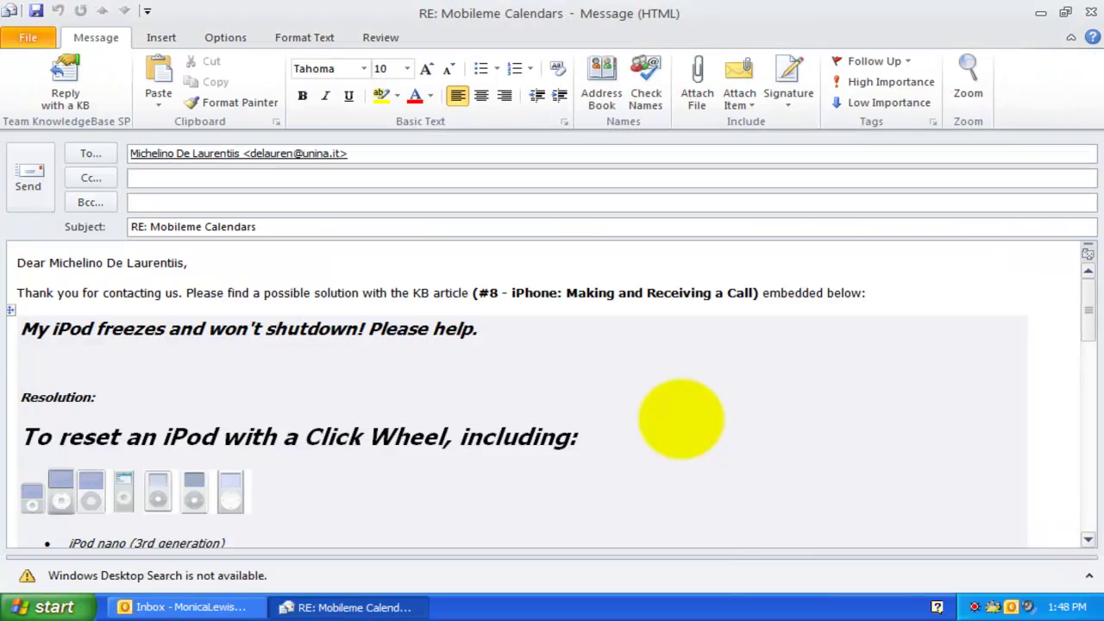
Scroll through the inserted iPhone article in the reply body.
click(661, 396)
scroll(660, 398, down, 4)
scroll(661, 393, down, 10)
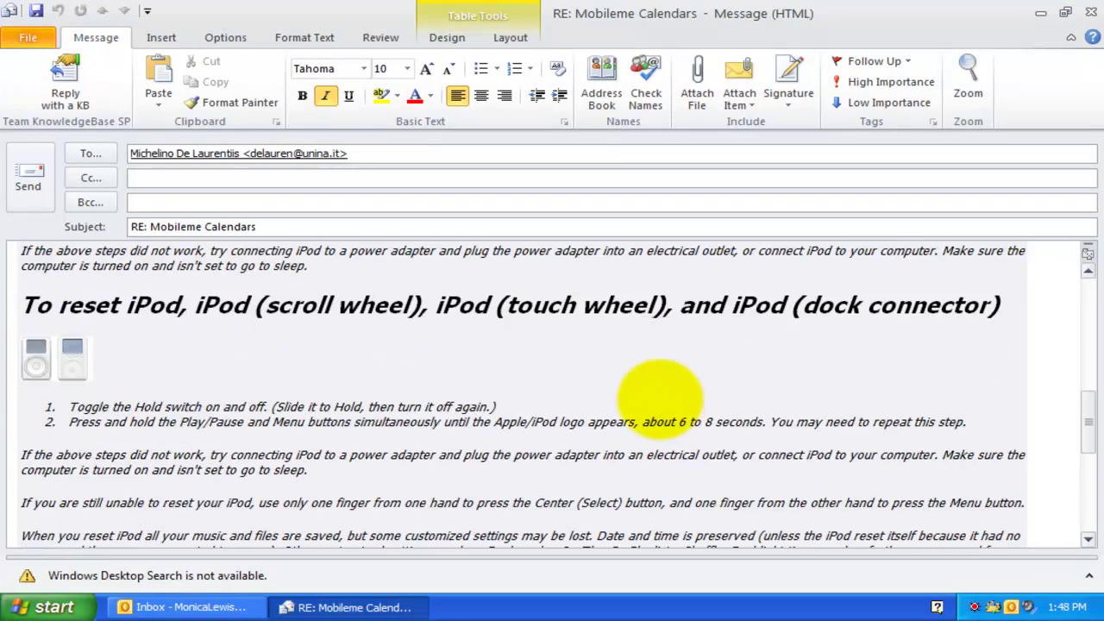
scroll(661, 394, up, 15)
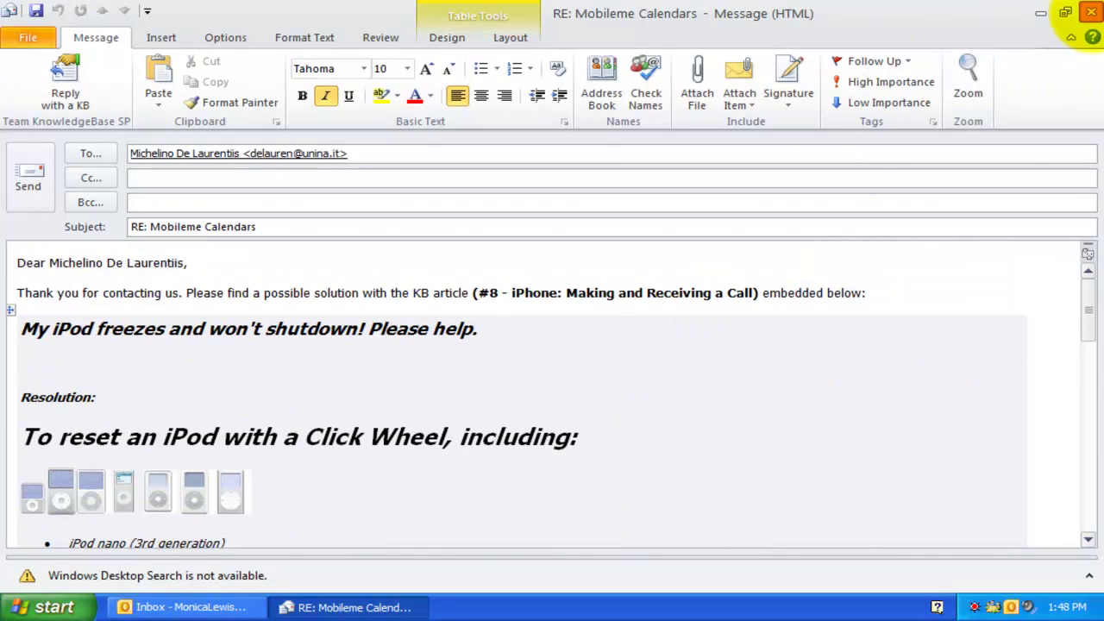
Close the reply and open the add-in's problem categories and types settings.
click(1089, 12)
click(30, 86)
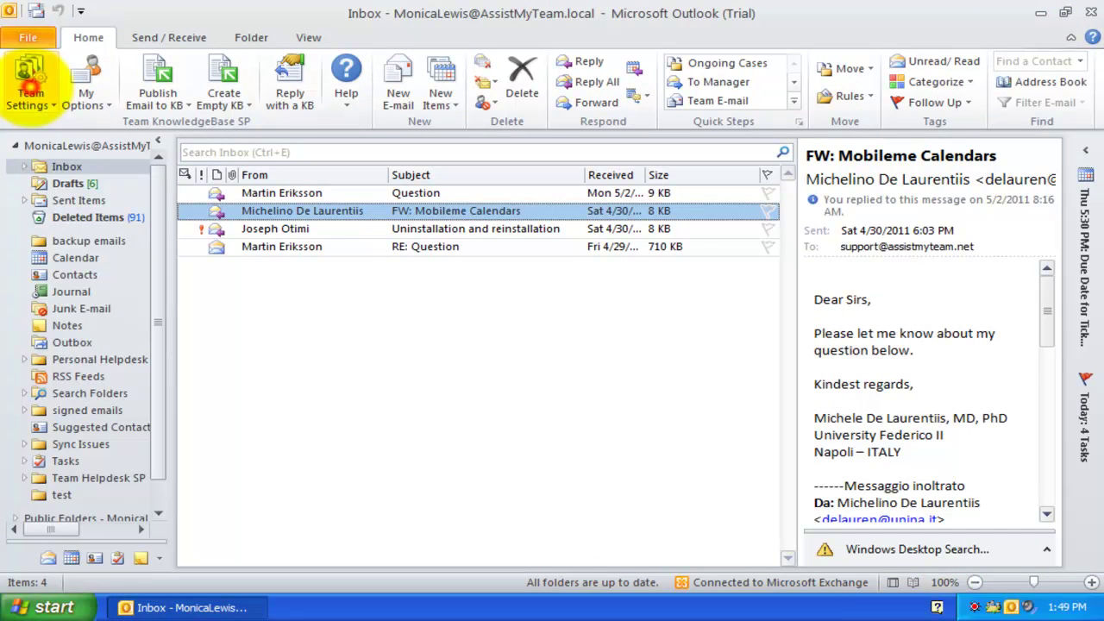
click(78, 149)
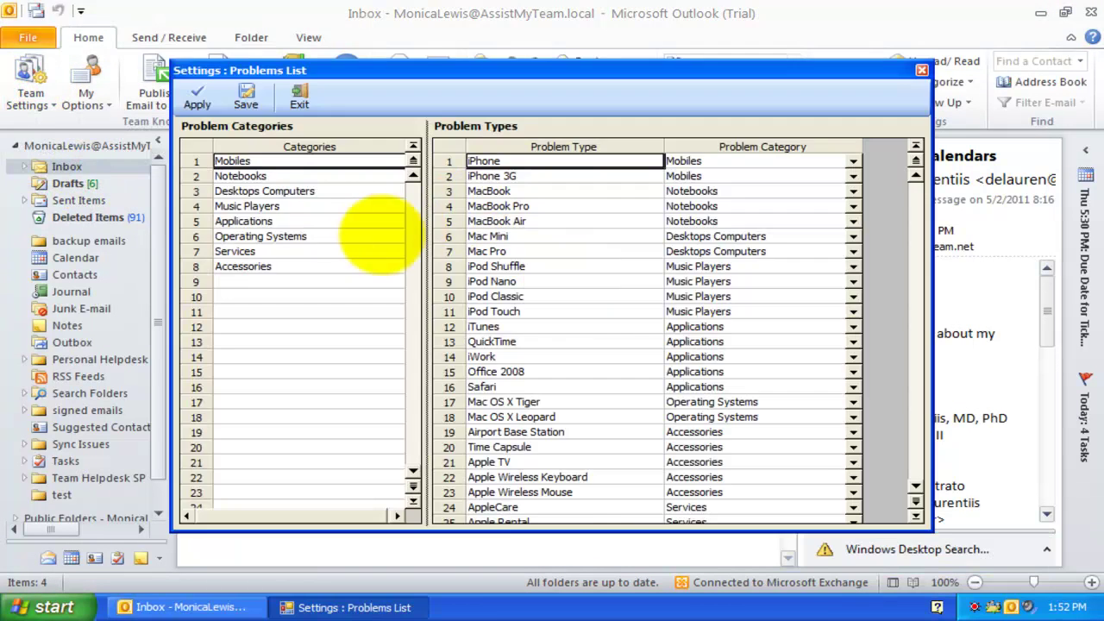
click(368, 239)
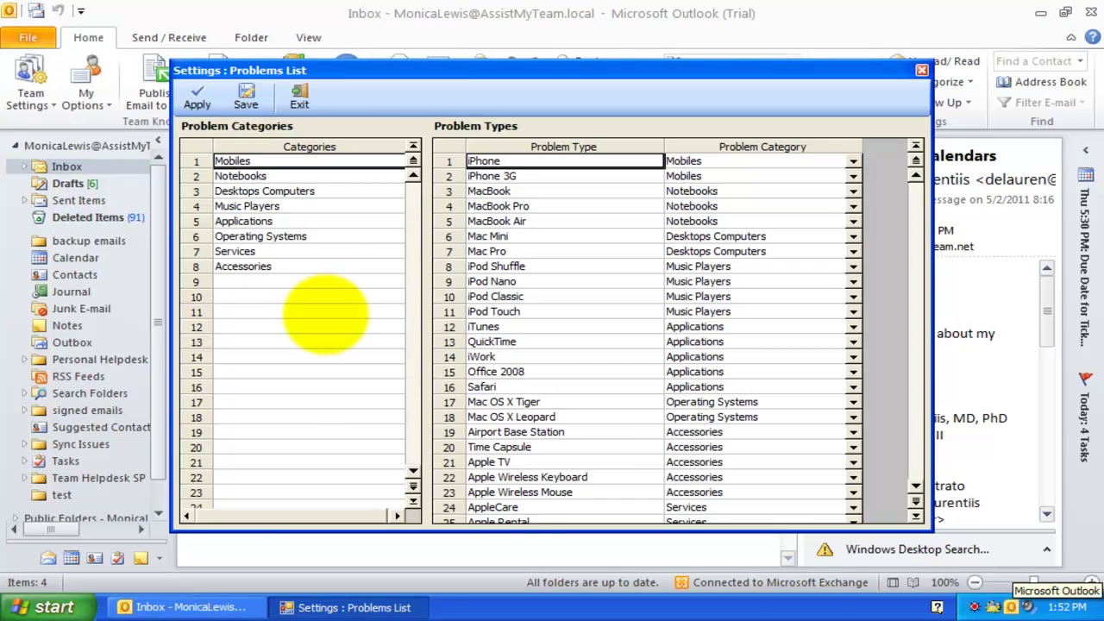
click(315, 339)
scroll(328, 349, down, 3)
scroll(328, 349, up, 3)
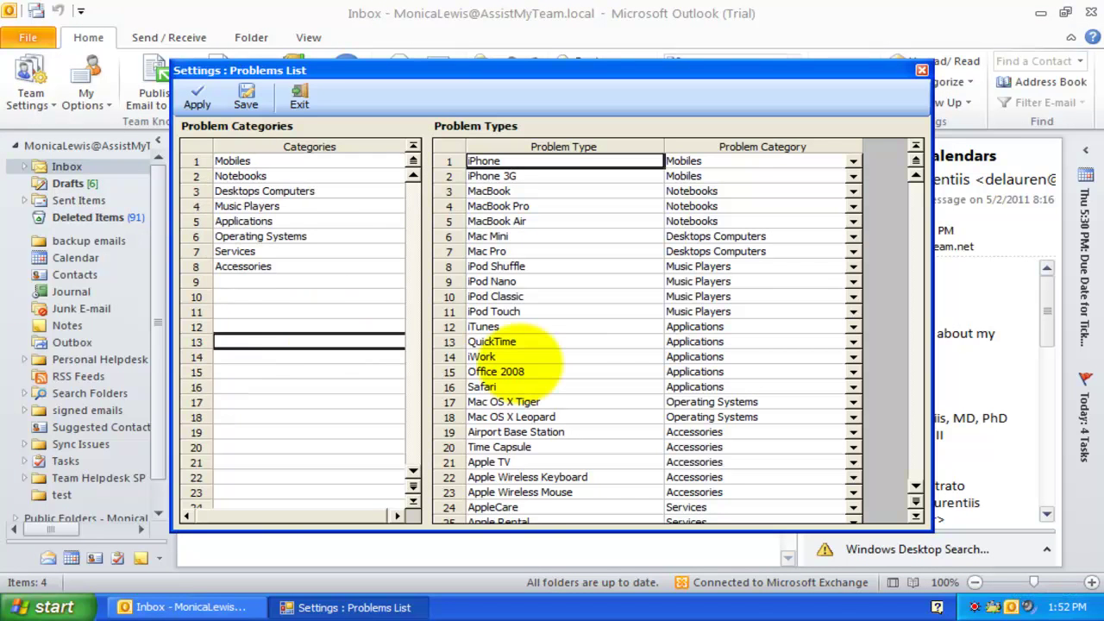
scroll(514, 358, down, 3)
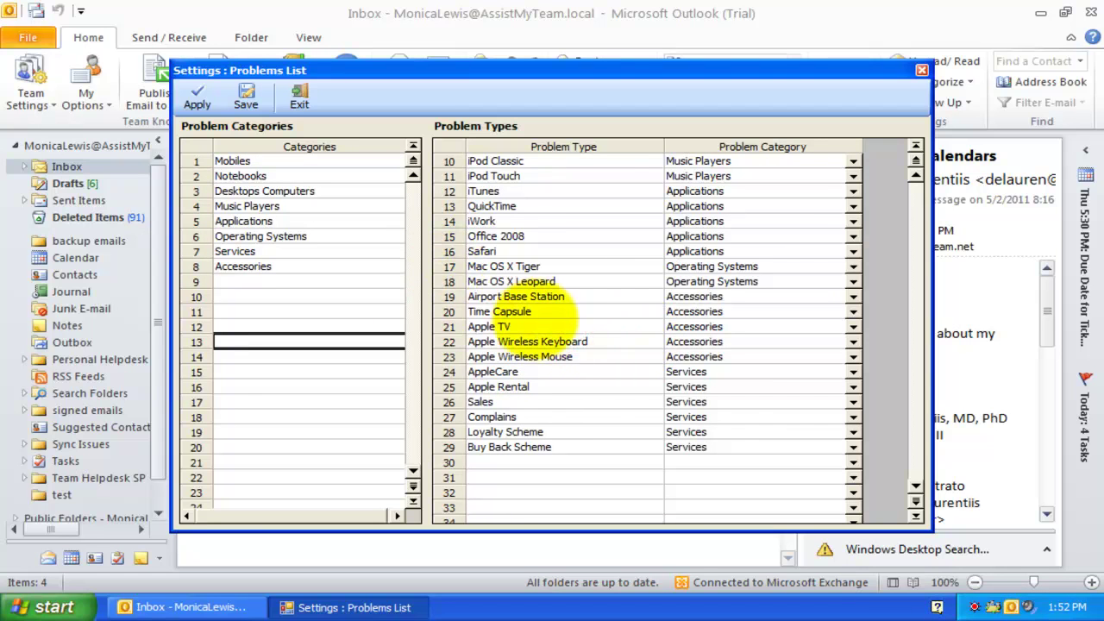
click(545, 325)
scroll(547, 324, up, 3)
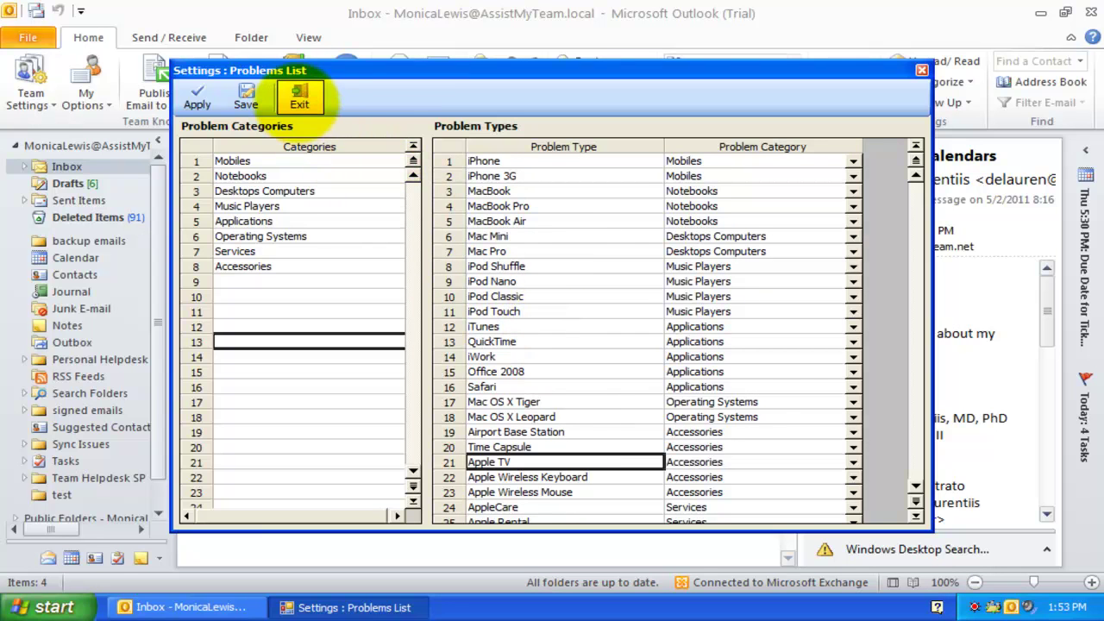
click(299, 97)
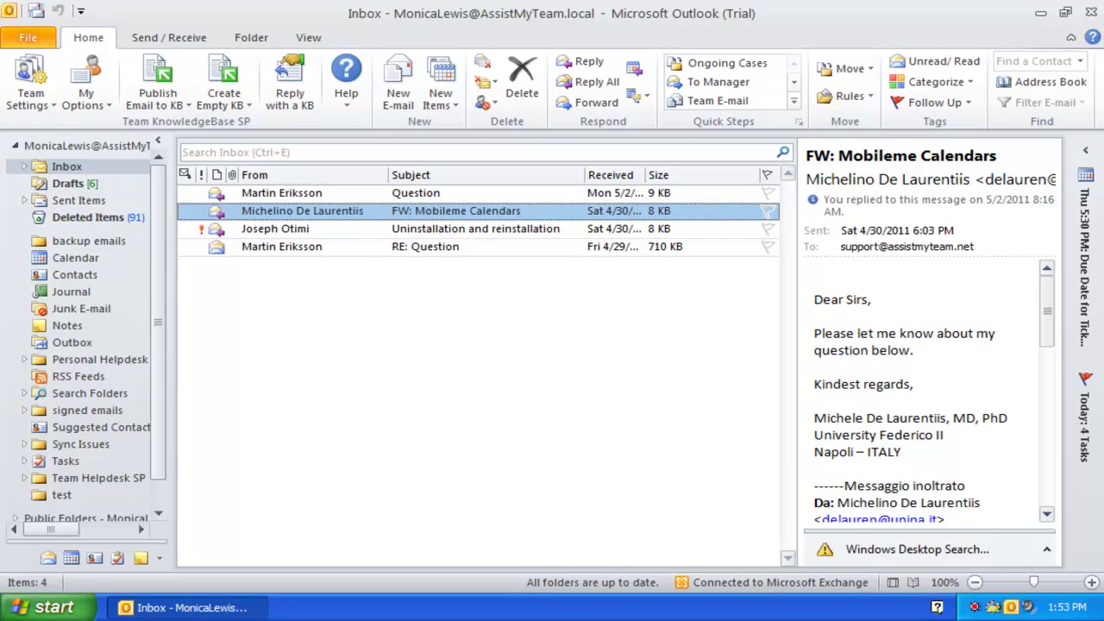